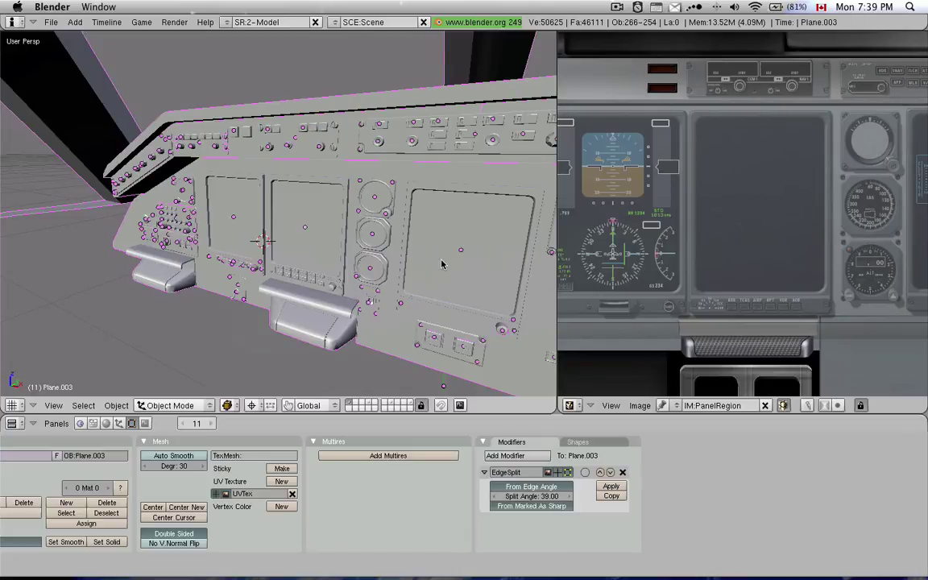
Orbit and zoom around the cockpit panel model to review it from oblique and top angles
middle_drag(442, 263, 333, 234)
scroll(332, 234, up, 3)
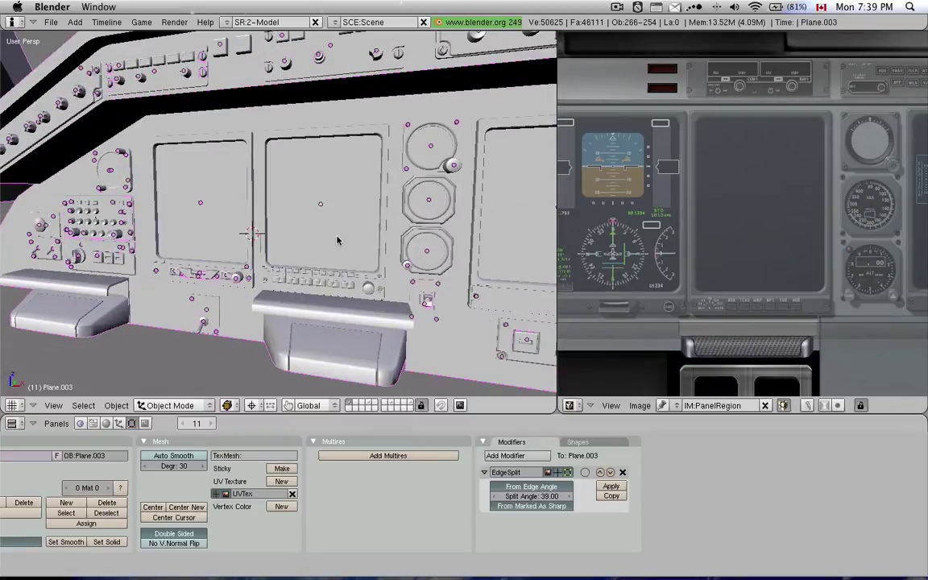
scroll(336, 240, down, 3)
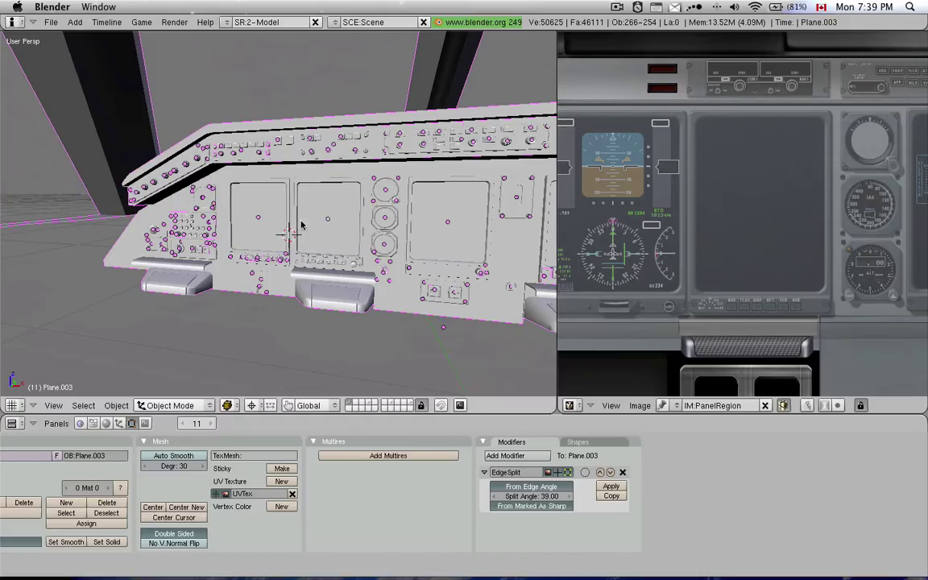
middle_drag(193, 208, 255, 194)
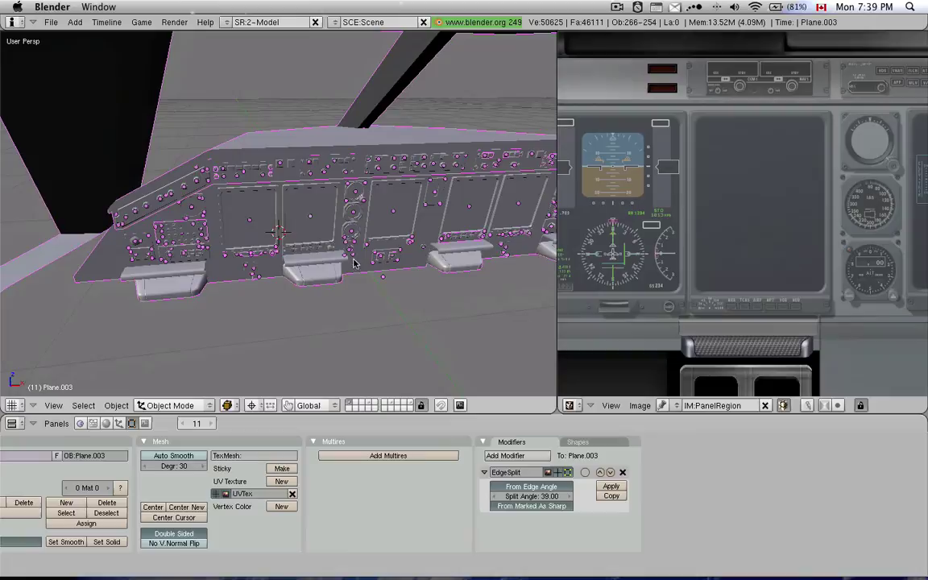
Show the cockpit panel as wireframe in Front Ortho view (numpad 1)
key(z)
middle_drag(401, 224, 282, 213)
key(KP_1)
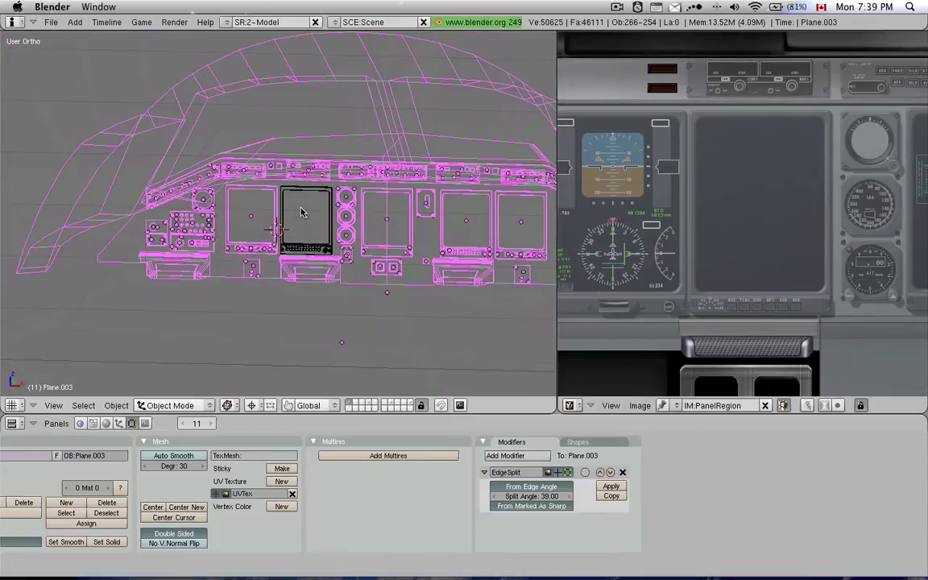
scroll(307, 214, up, 3)
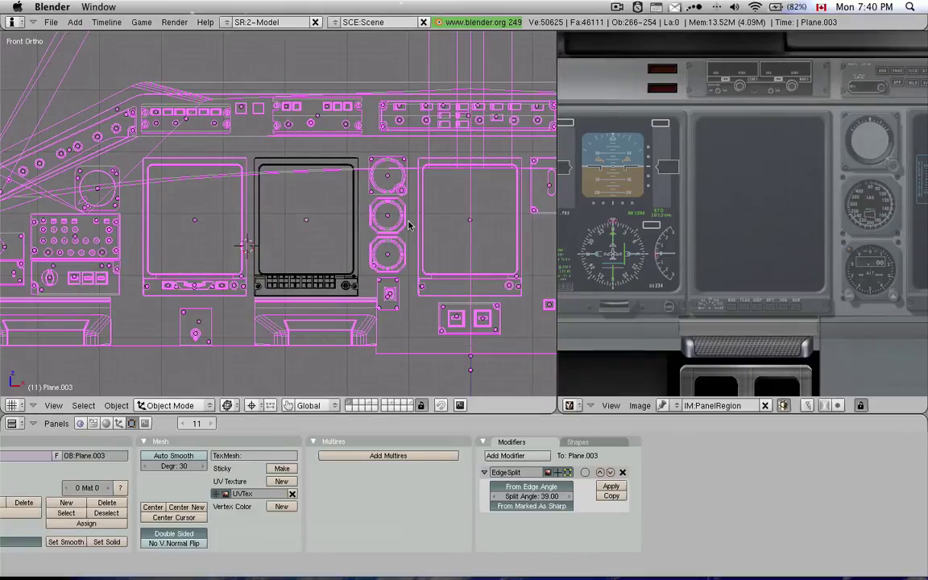
scroll(313, 192, down, 2)
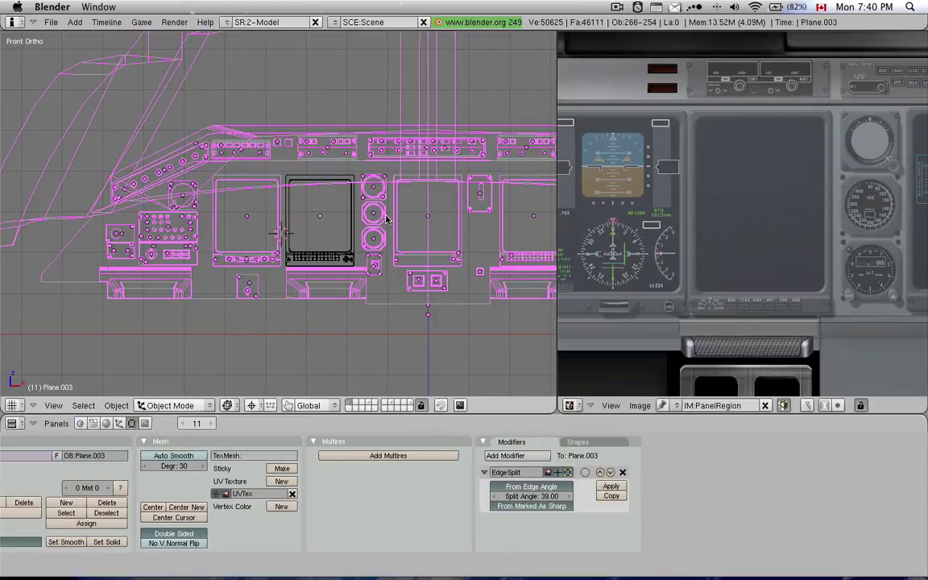
Move the display unit Plane.003 to layer 5, show only layer 5, and zoom in on it
scroll(364, 203, down, 2)
key(m)
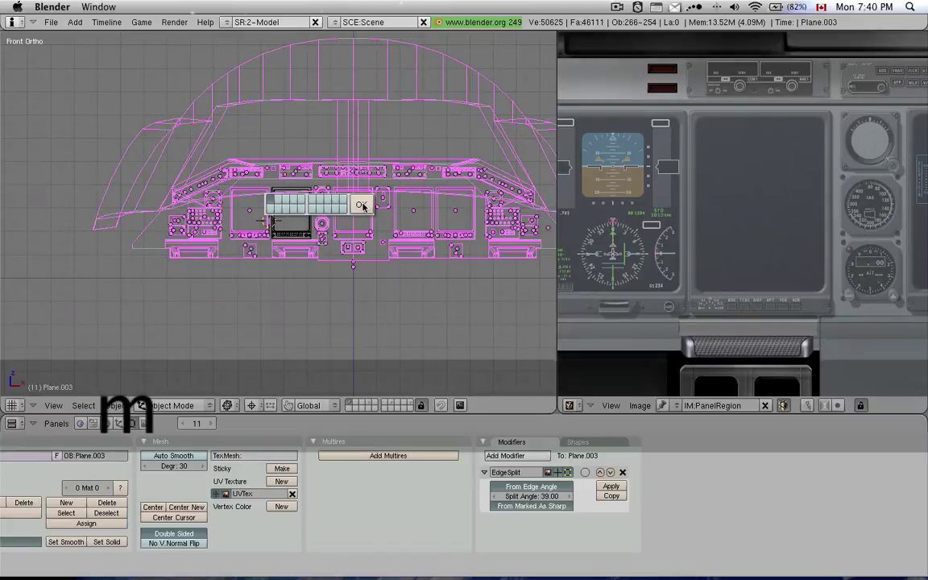
key(5)
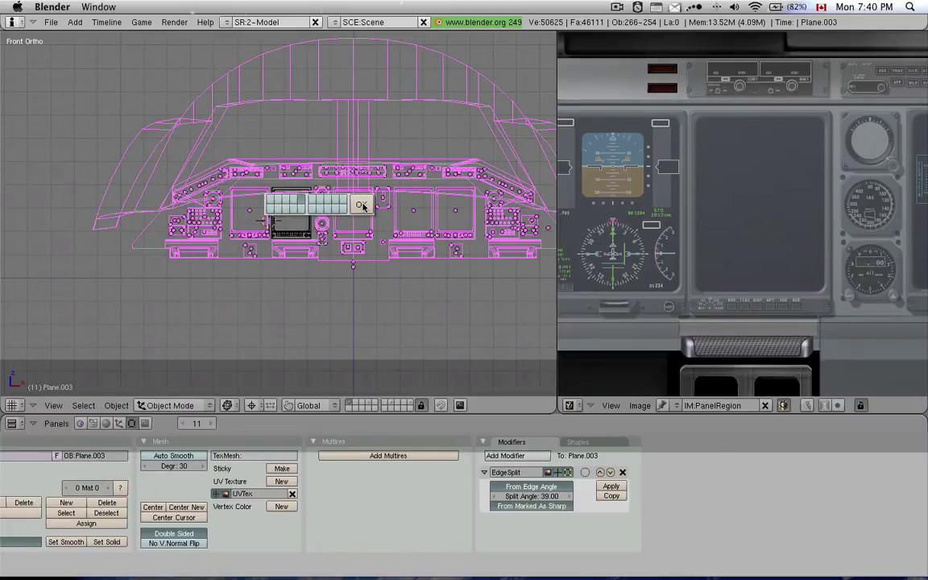
click(362, 206)
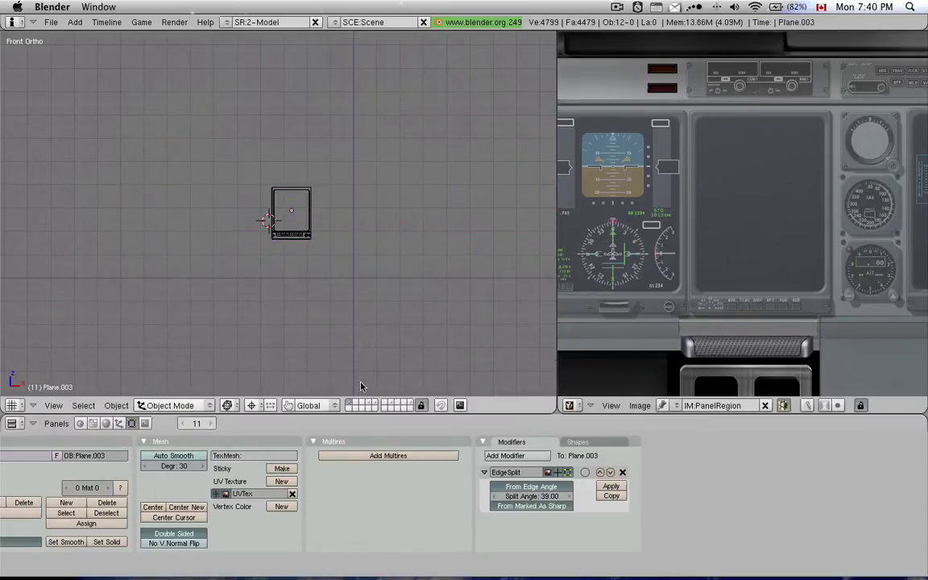
click(376, 405)
scroll(346, 208, up, 5)
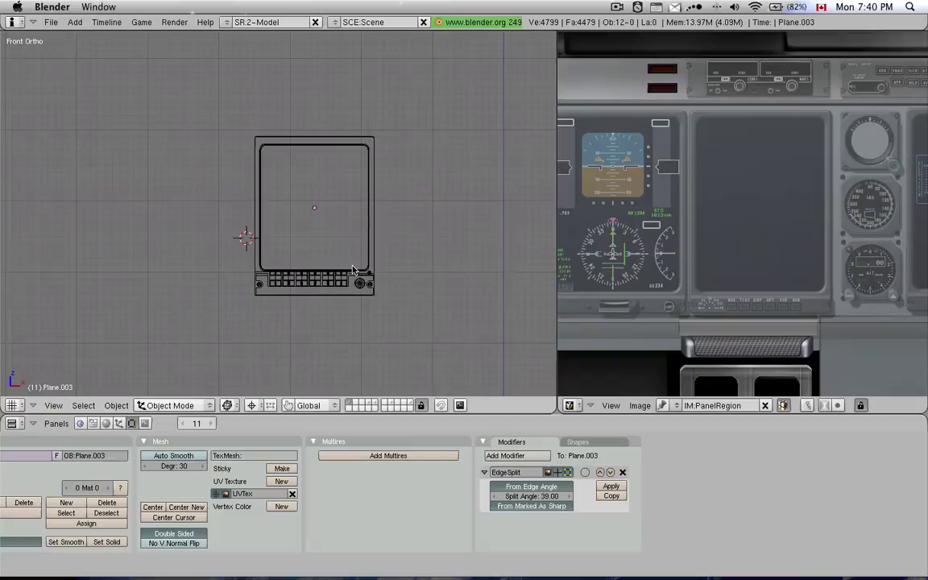
Toggle the display unit between wireframe and solid shading while orbiting around it
key(z)
key(z)
key(z)
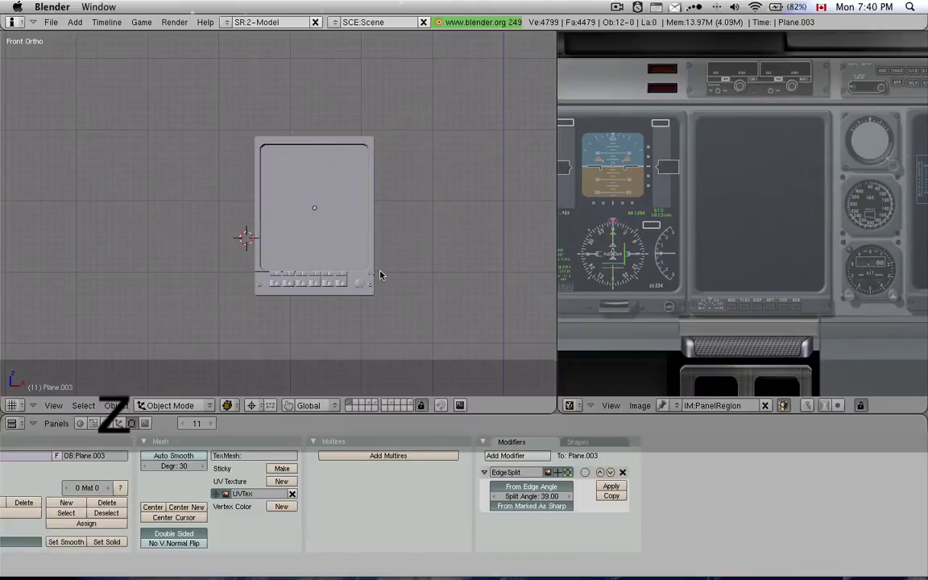
key(z)
middle_drag(378, 274, 277, 259)
scroll(308, 254, up, 5)
scroll(310, 255, down, 3)
key(z)
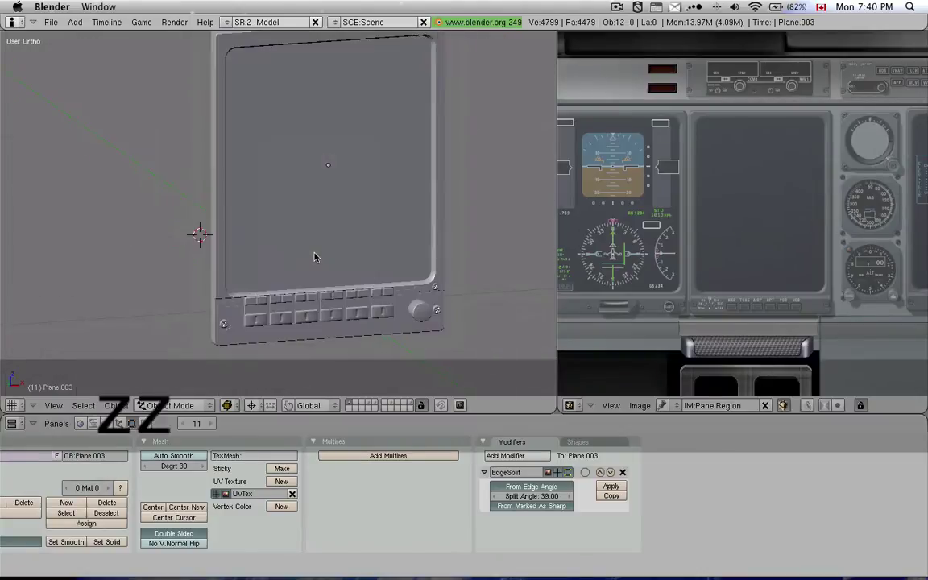
key(z)
key(z)
Show the display unit textured with Alt+Z and orbit until it faces the view squarely
key(alt+z)
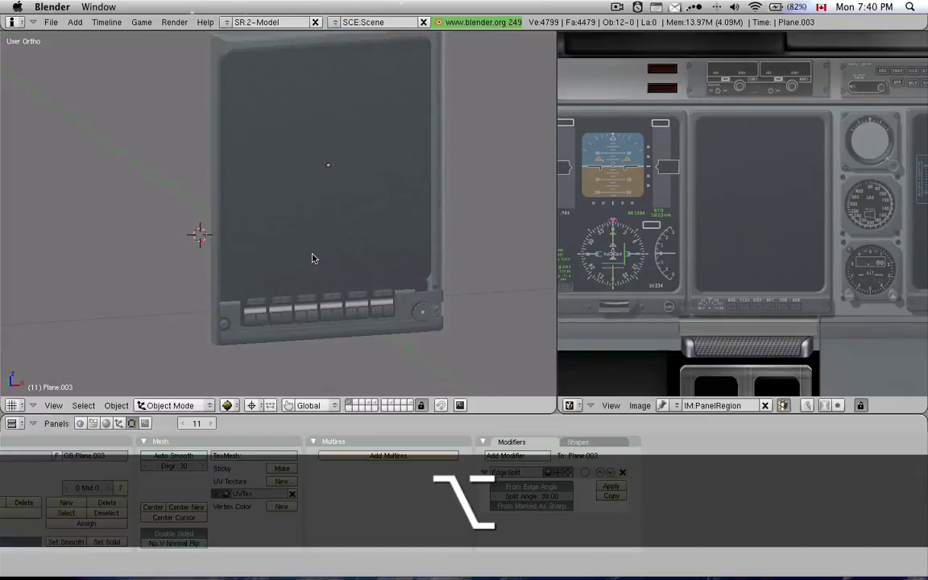
middle_drag(253, 224, 249, 178)
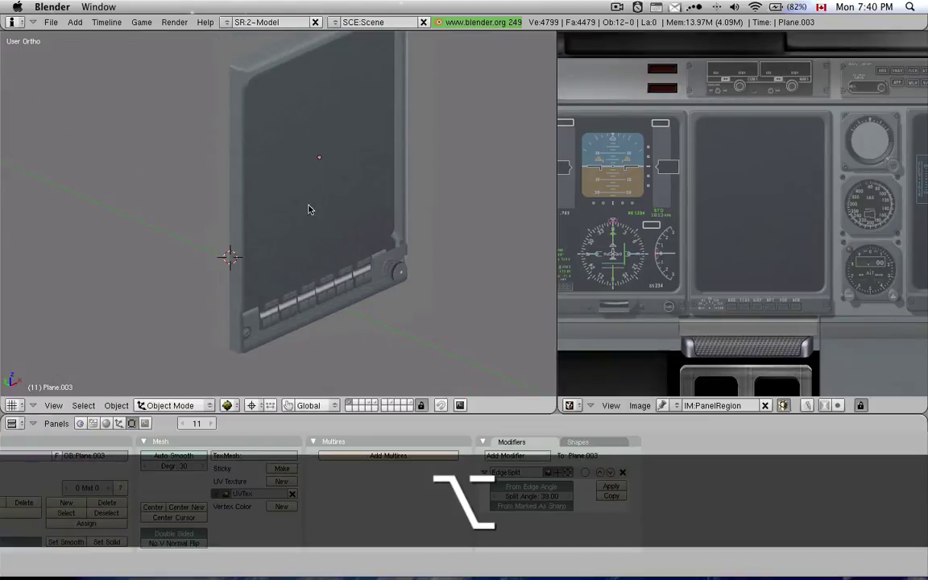
middle_drag(308, 210, 335, 243)
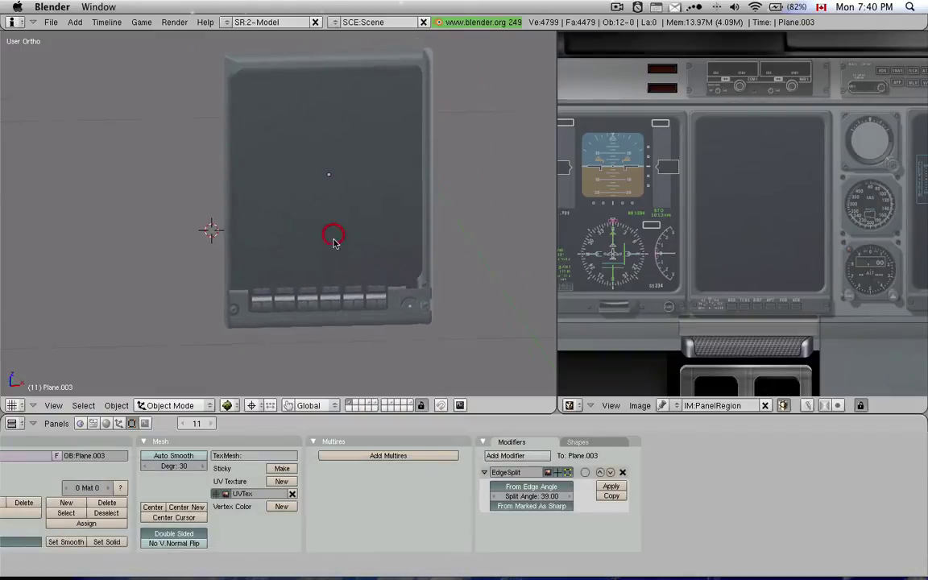
middle_drag(263, 199, 321, 168)
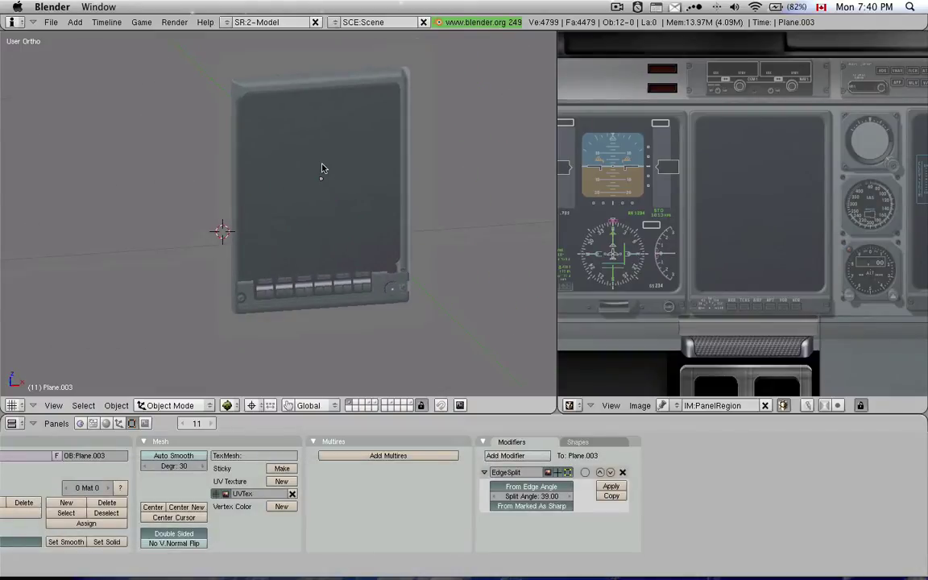
middle_drag(322, 168, 295, 174)
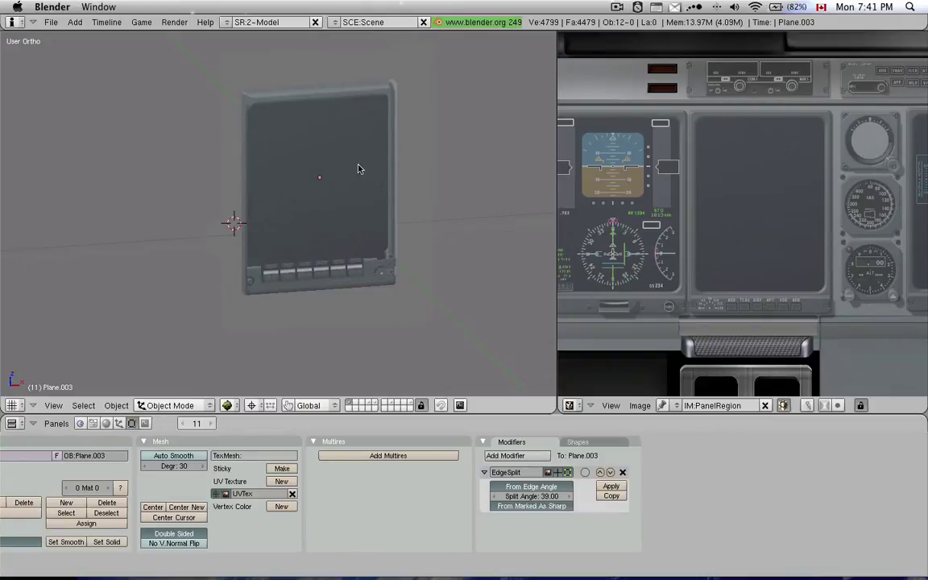
scroll(712, 184, down, 1)
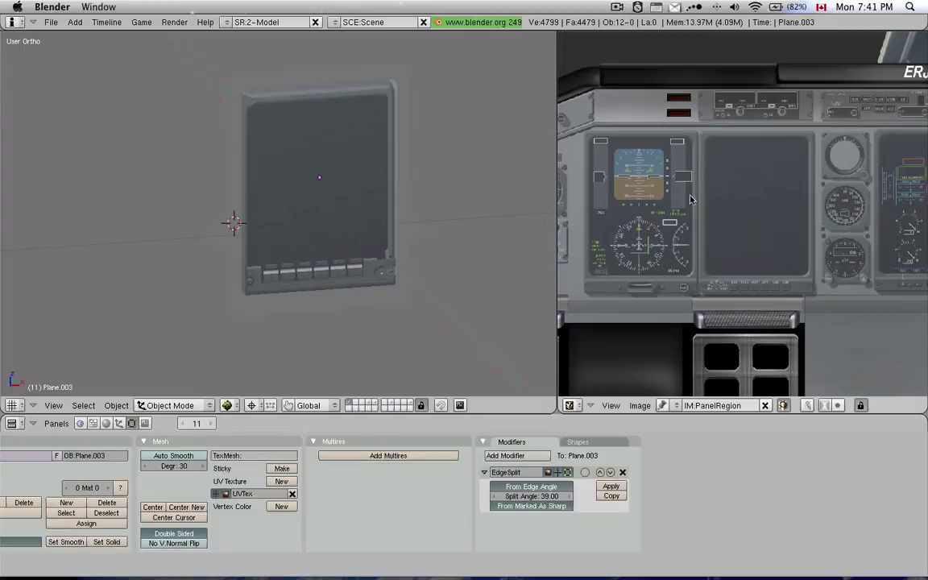
scroll(334, 184, up, 2)
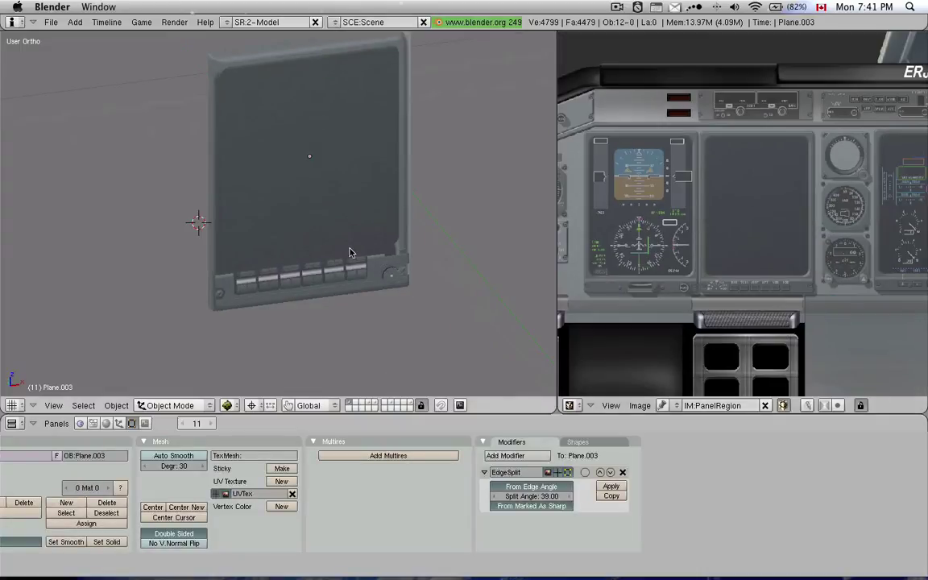
scroll(350, 252, down, 1)
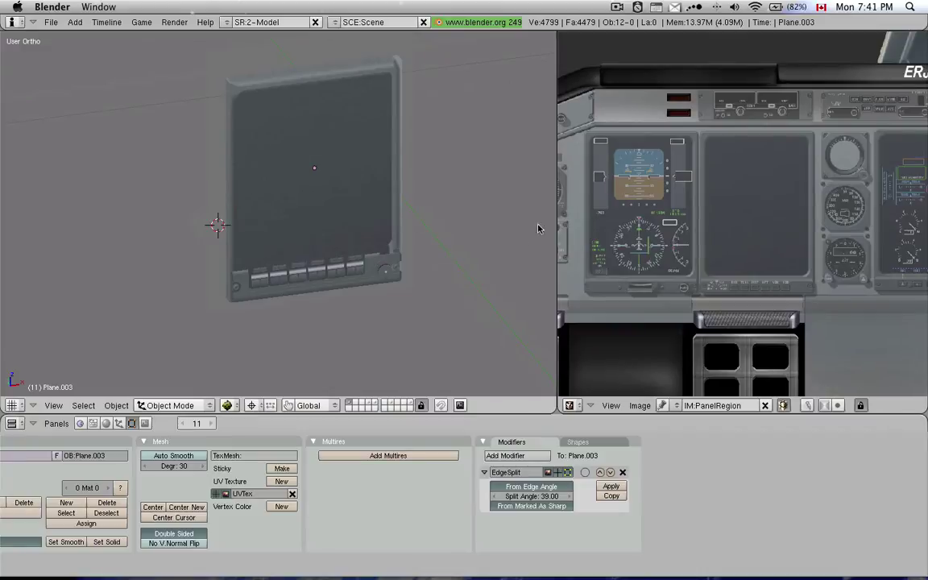
scroll(263, 272, up, 1)
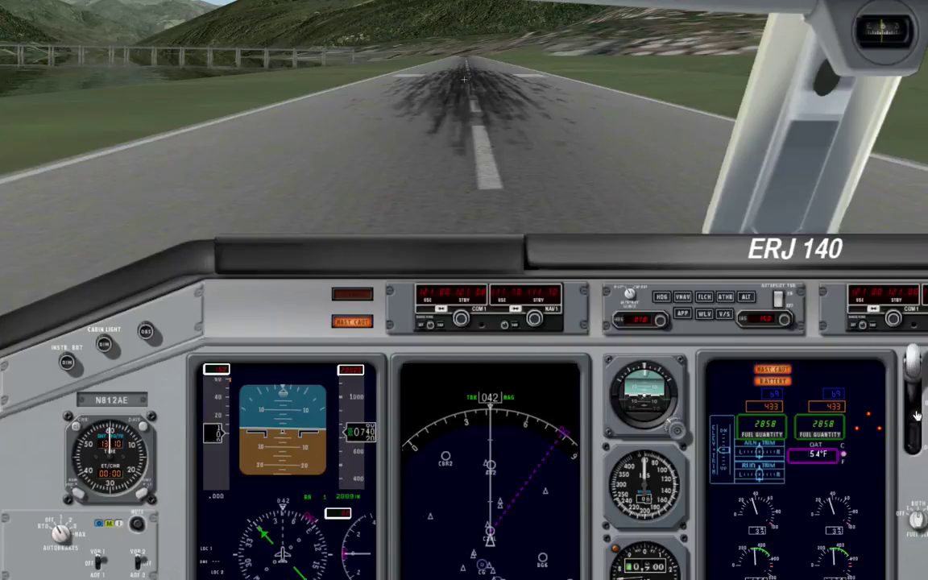
Lower the lever at the panel's right edge so its lights turn green, then open the File menu
click(915, 415)
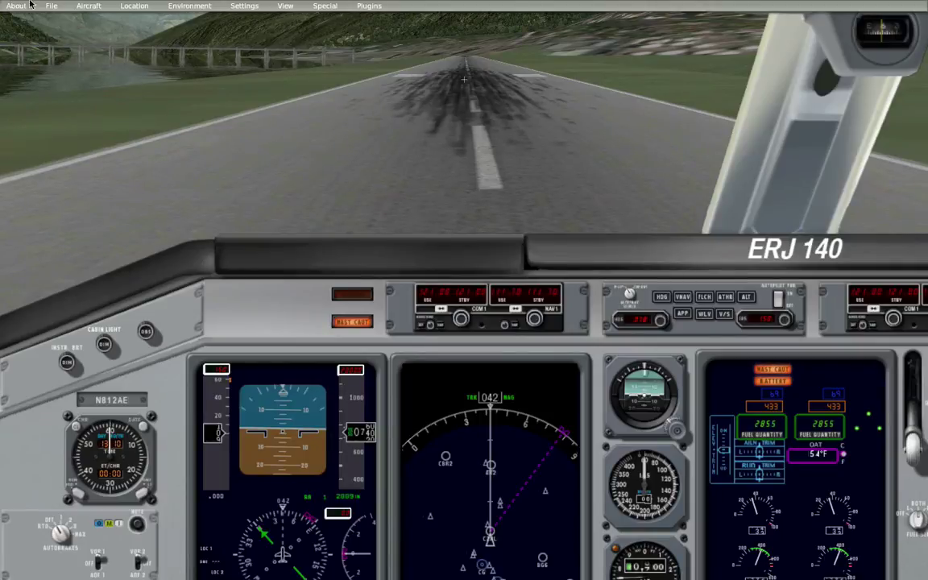
click(51, 6)
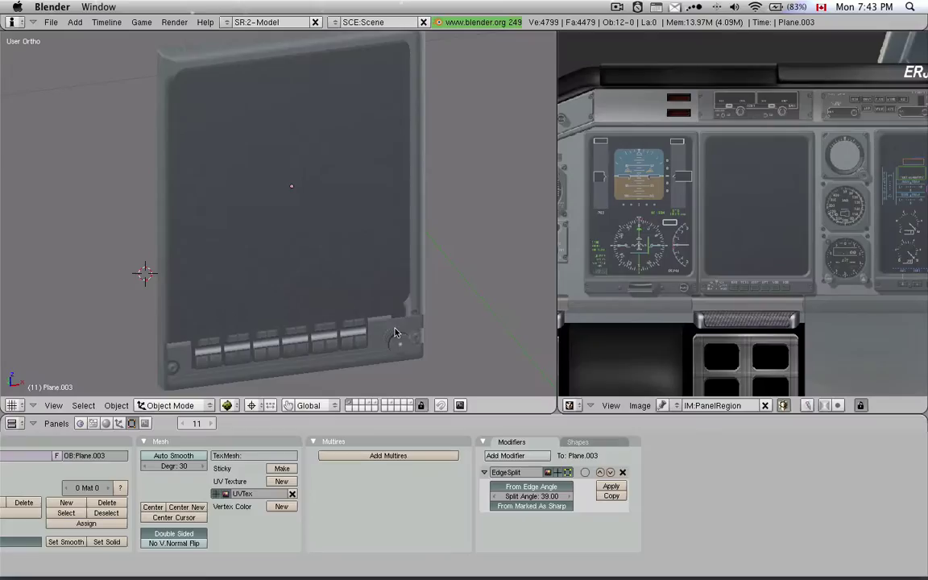
Select the display unit Plane.003 in front view and enter Edit Mode on its mesh
right_click(371, 264)
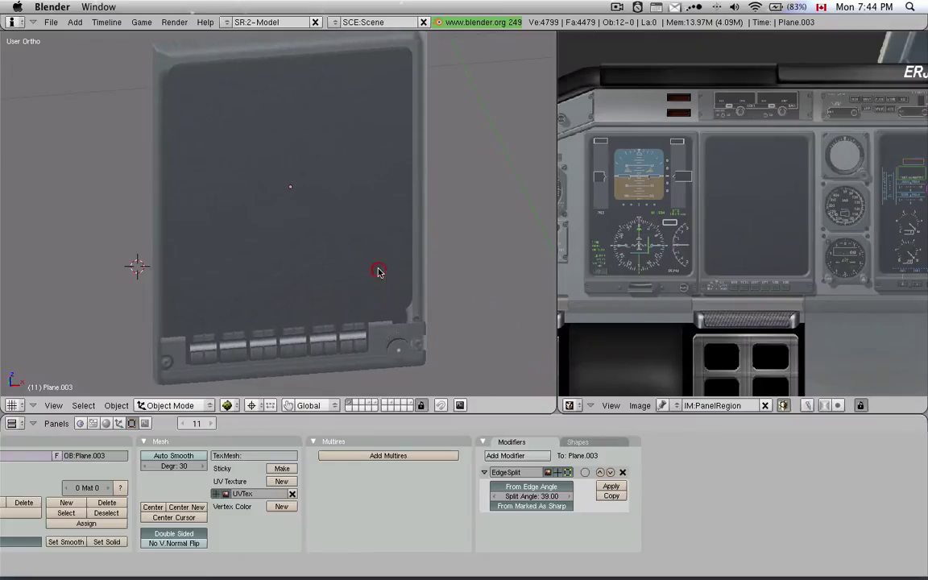
key(KP_1)
key(z)
key(Tab)
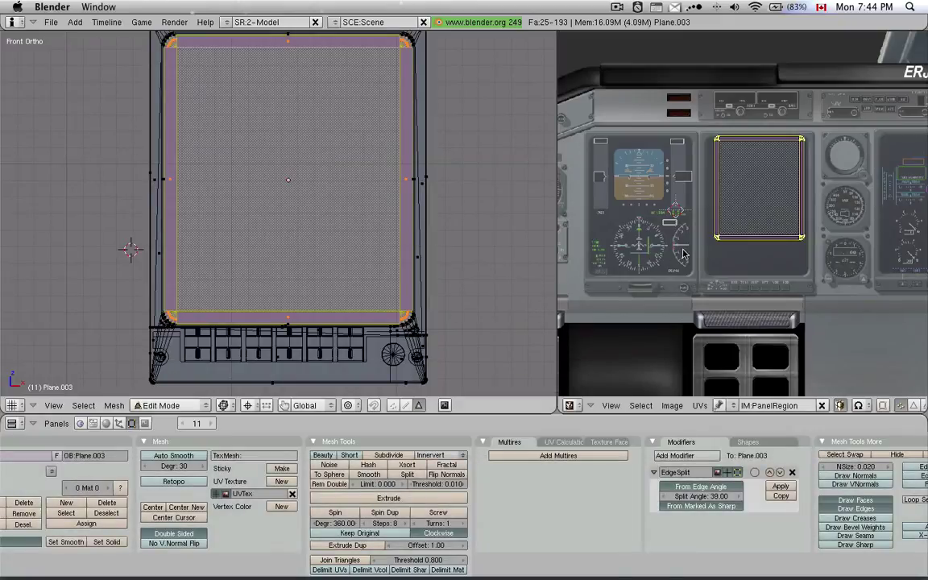
key(Escape)
key(g)
middle_click(735, 238)
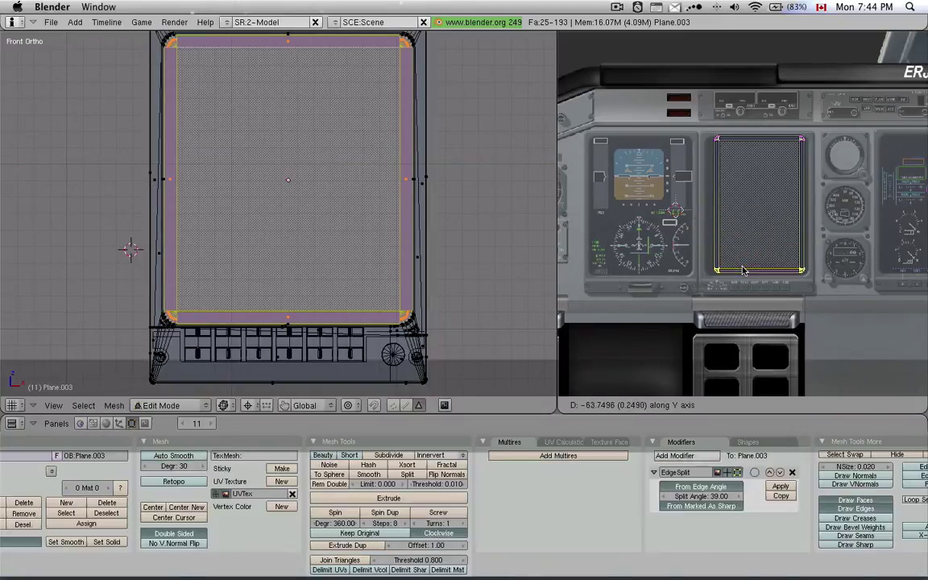
right_click(744, 271)
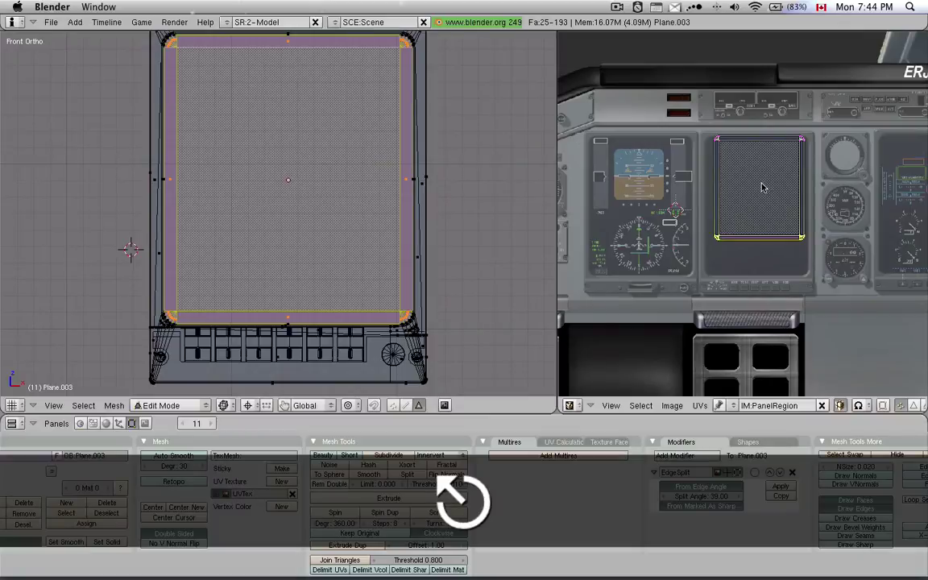
Move and scale the screen face's UVs to cover the dark map area of the PanelRegion texture
key(a)
key(a)
key(g)
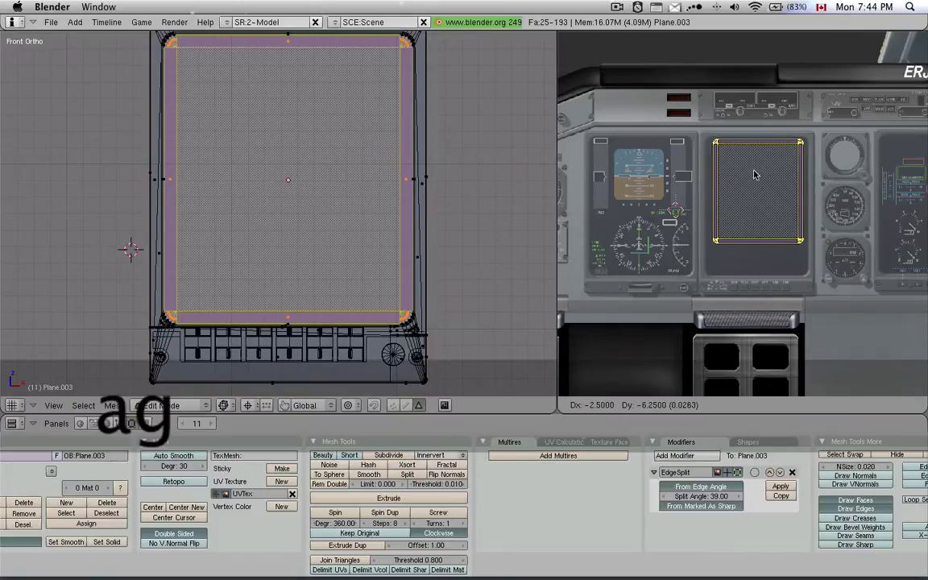
click(764, 207)
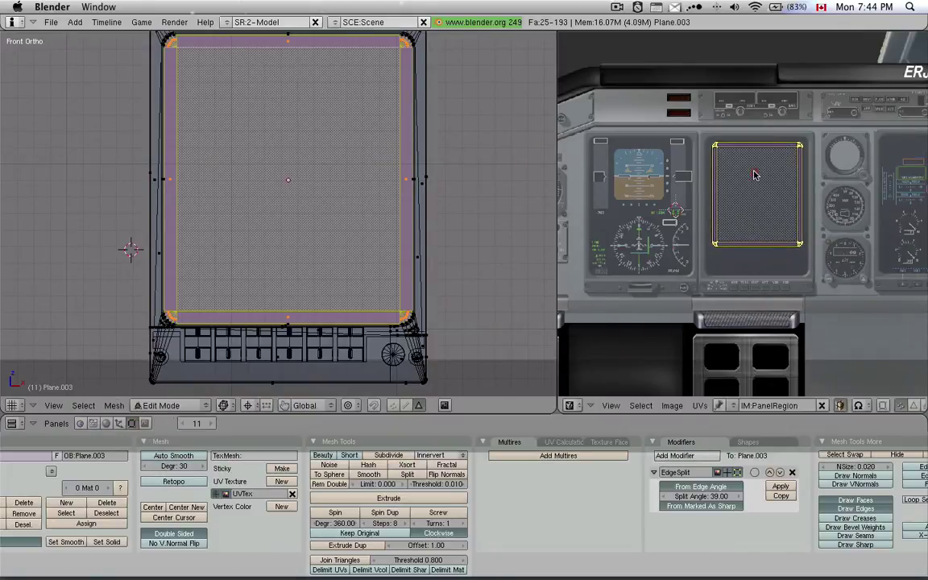
scroll(714, 263, up, 2)
key(s)
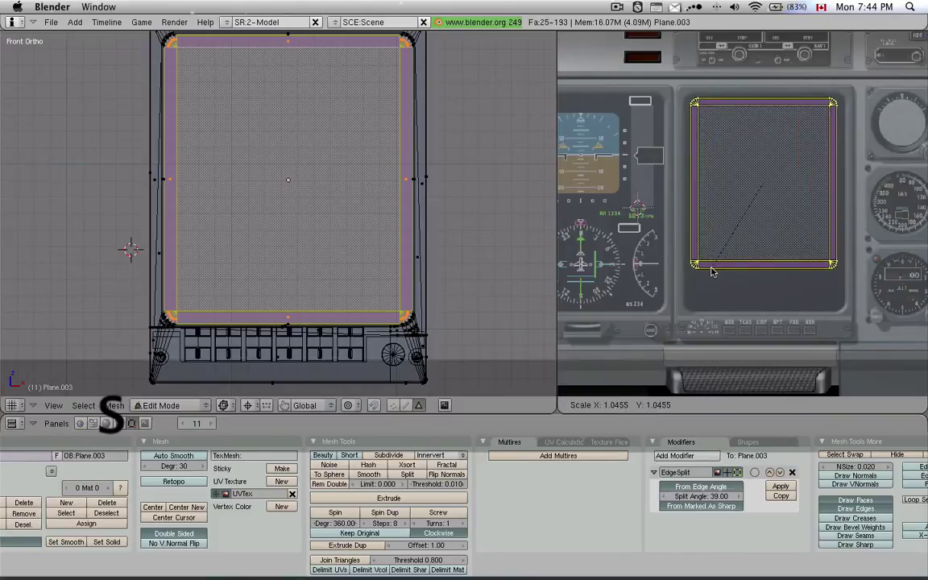
click(707, 271)
key(g)
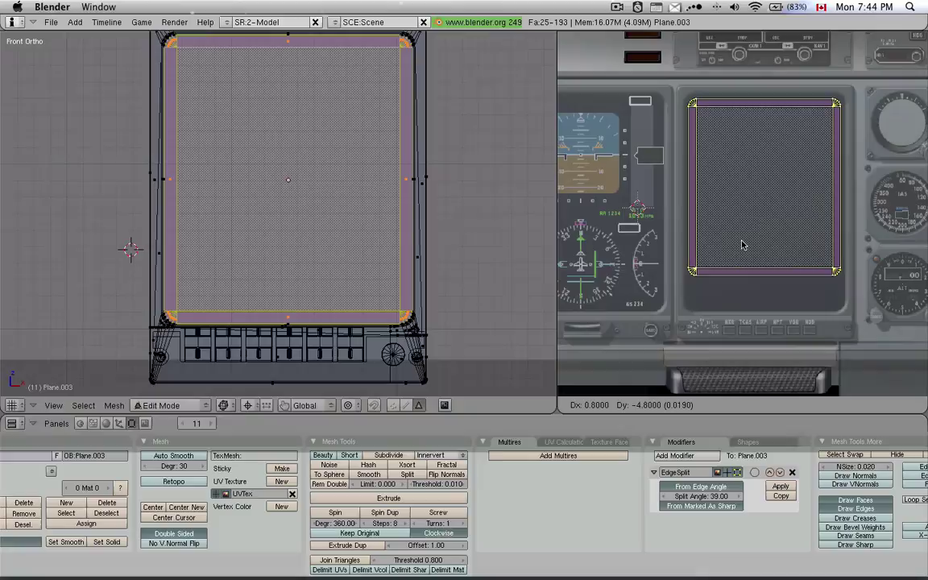
click(741, 243)
key(s)
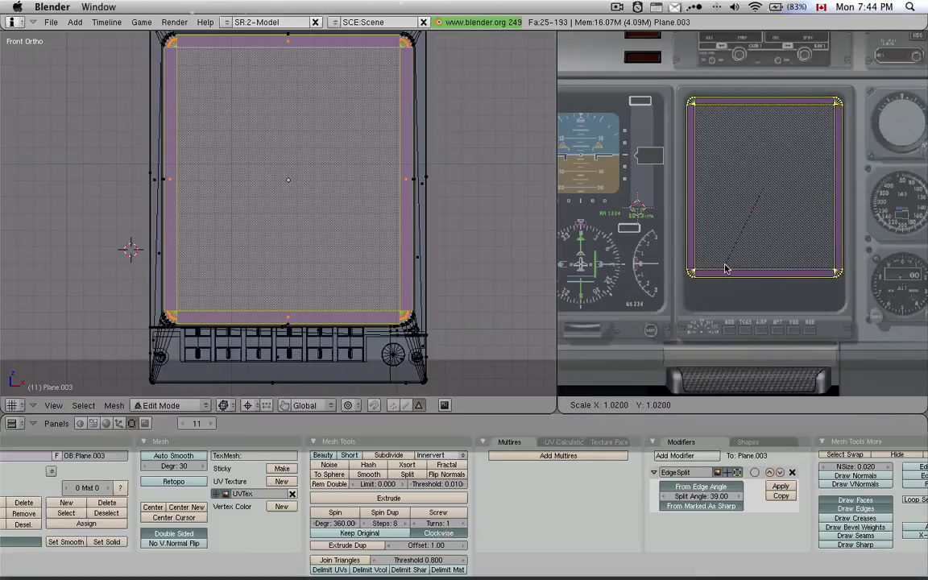
click(729, 266)
key(g)
click(729, 268)
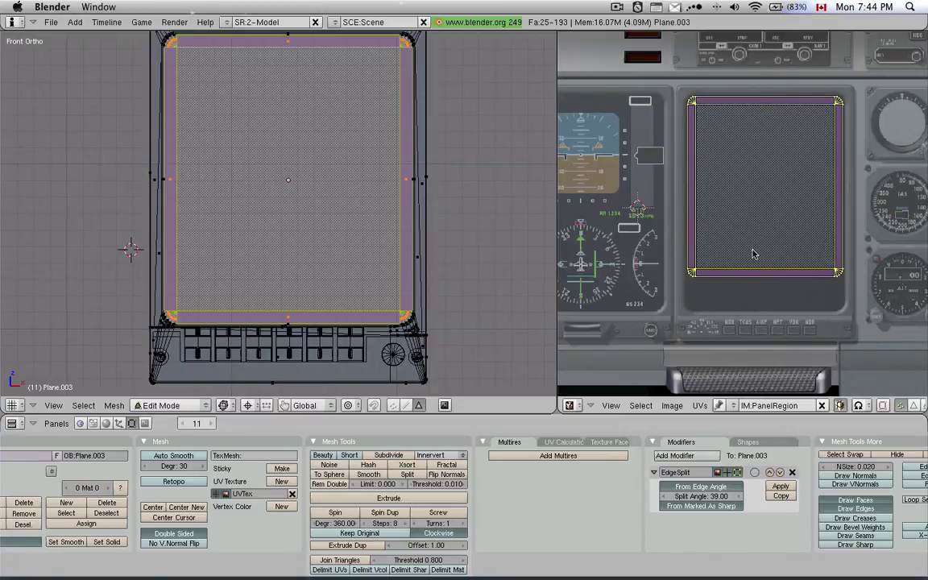
Return to Object Mode and select the leftmost keypad button, Plane.058
key(Tab)
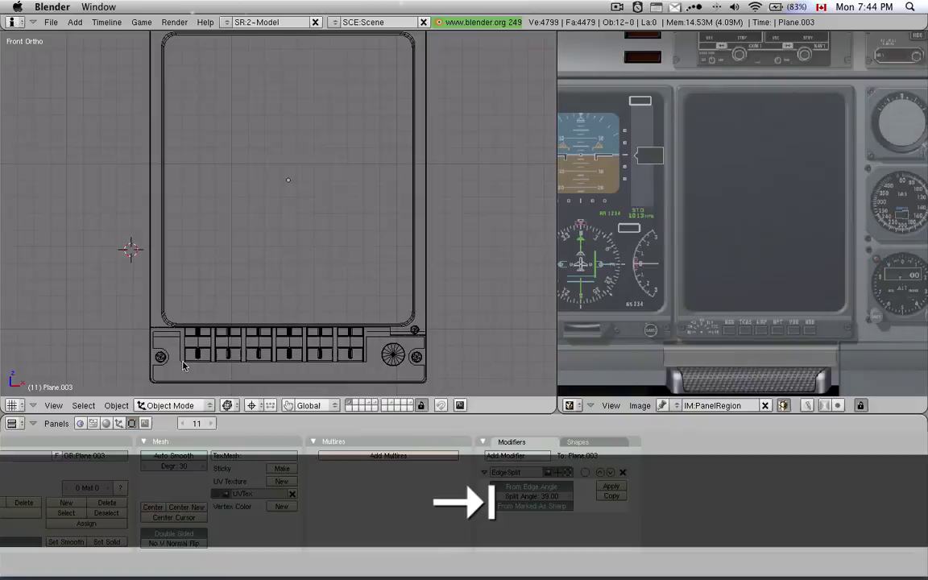
right_click(193, 354)
key(Tab)
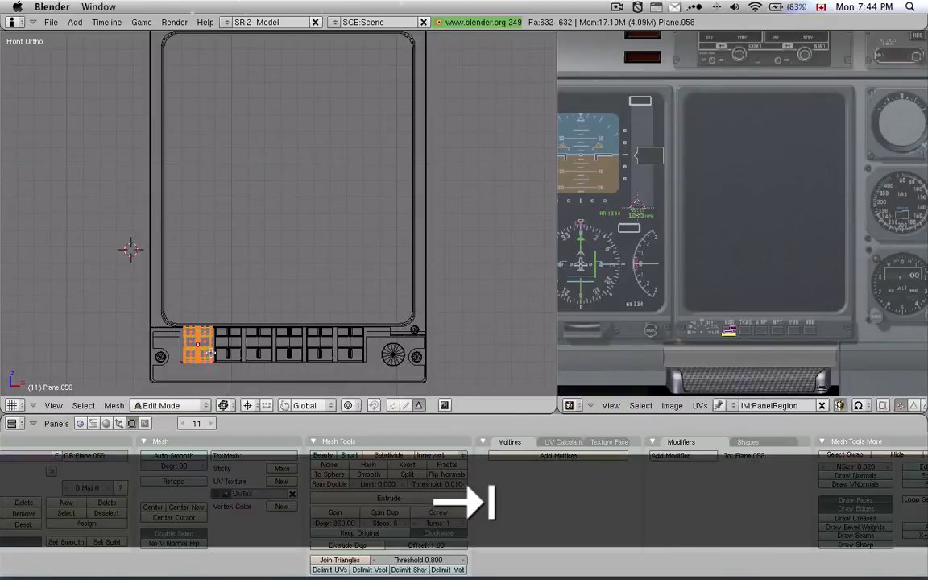
key(Tab)
Try an Array modifier on the keypad button, adjusting count and spacing, then remove it
click(499, 456)
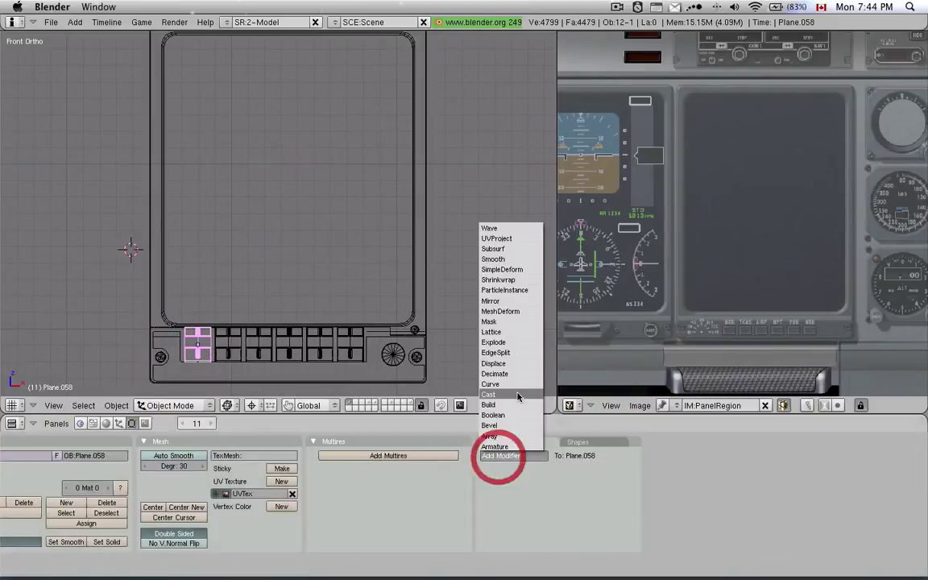
click(500, 454)
click(483, 395)
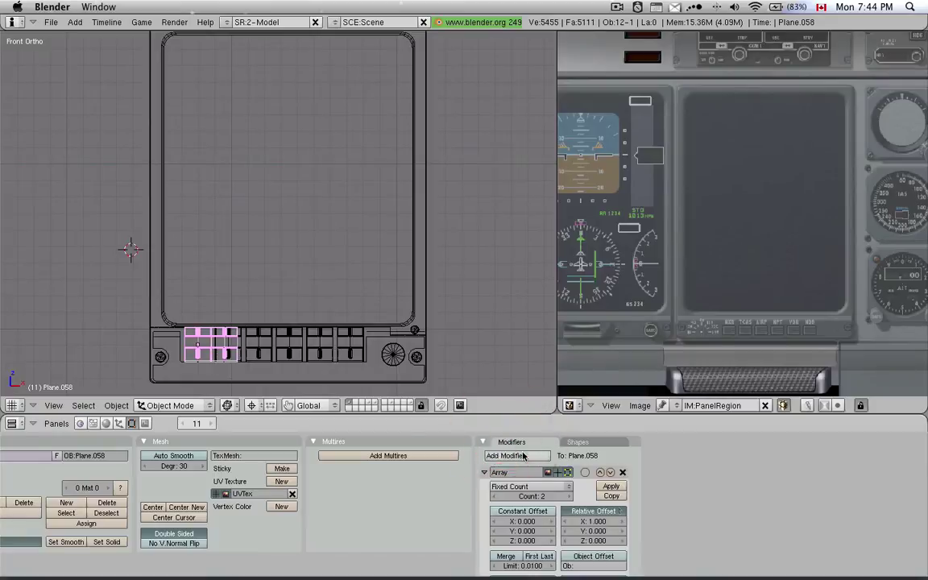
click(568, 495)
click(568, 495)
click(568, 495)
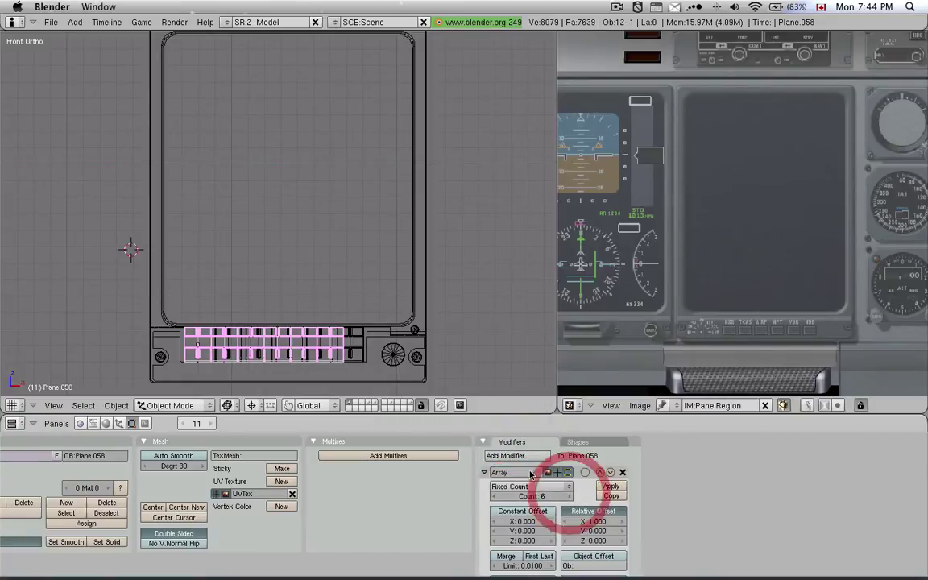
click(623, 520)
click(623, 521)
click(622, 472)
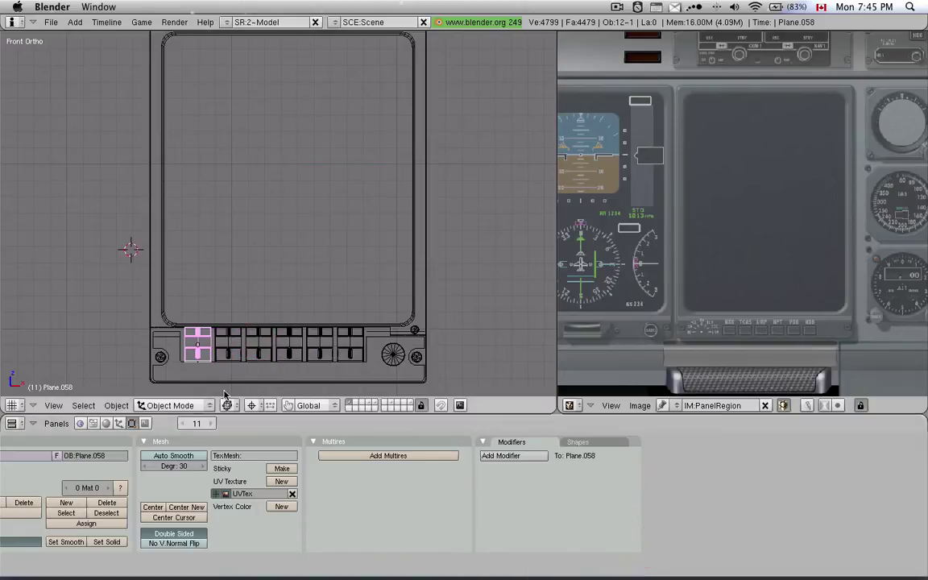
Duplicate the keypad button with Shift+D into each of the next four slots to the right
key(g)
key(Escape)
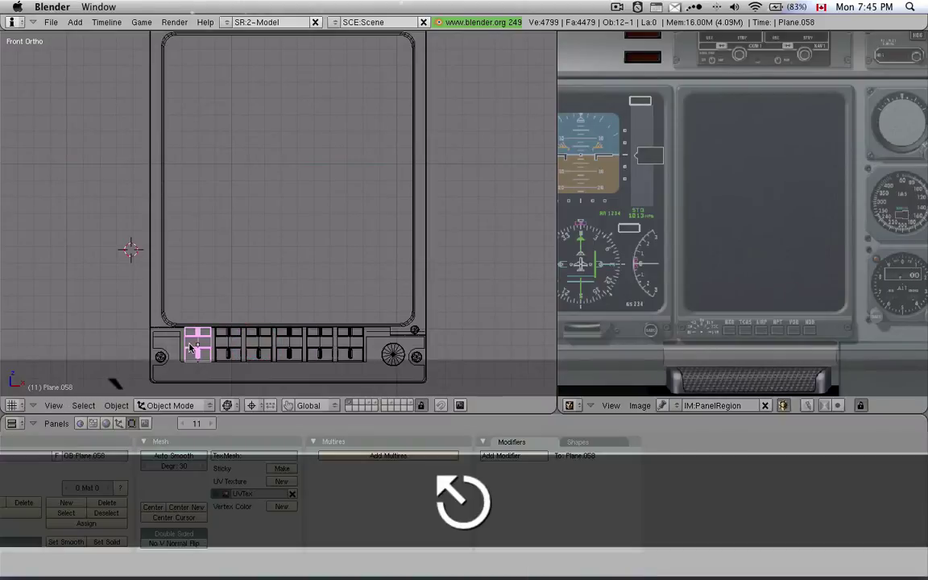
key(shift+d)
click(227, 350)
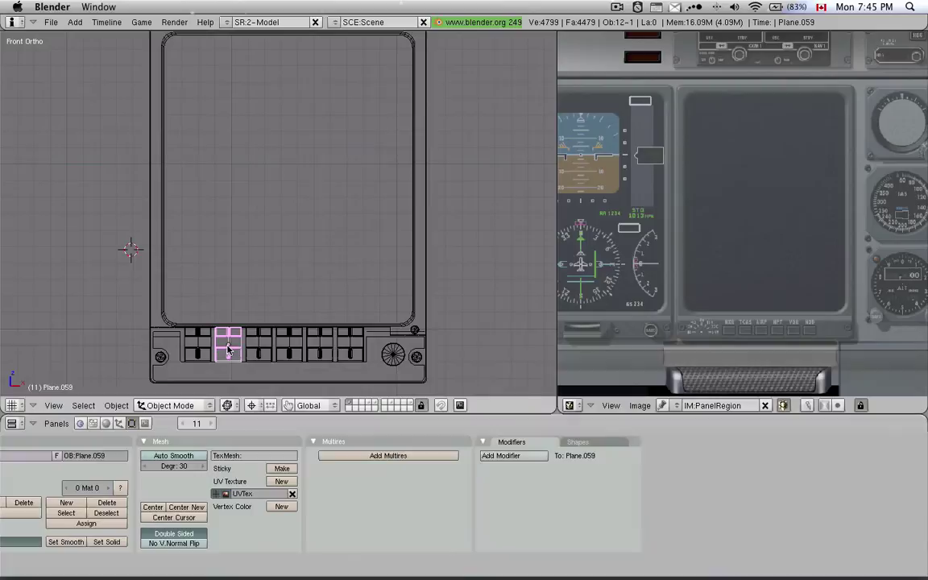
key(shift+r)
key(shift+r)
key(shift+r)
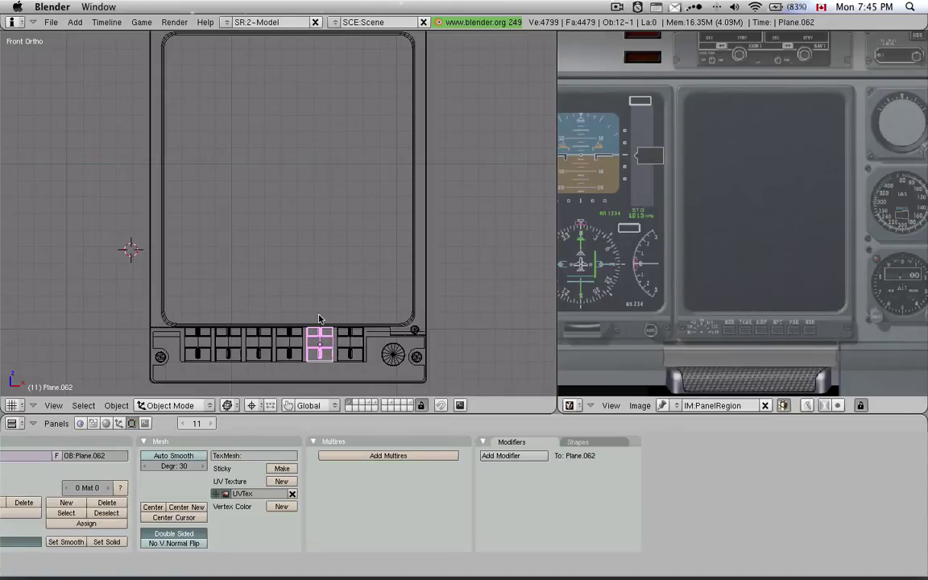
Check that the leftmost keypad button's UVs sit over the texture's MXR button
right_click(198, 351)
key(Tab)
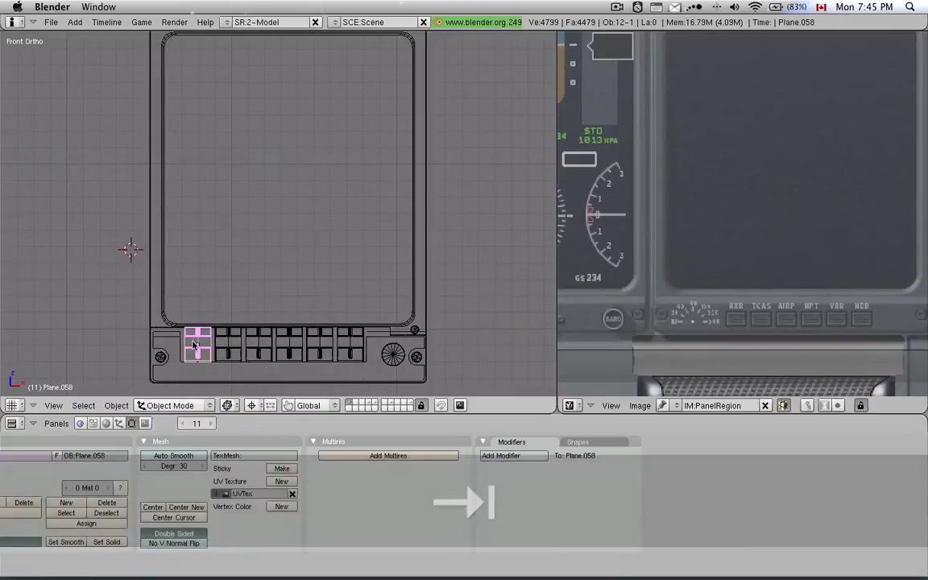
scroll(729, 346, up, 2)
scroll(729, 345, down, 2)
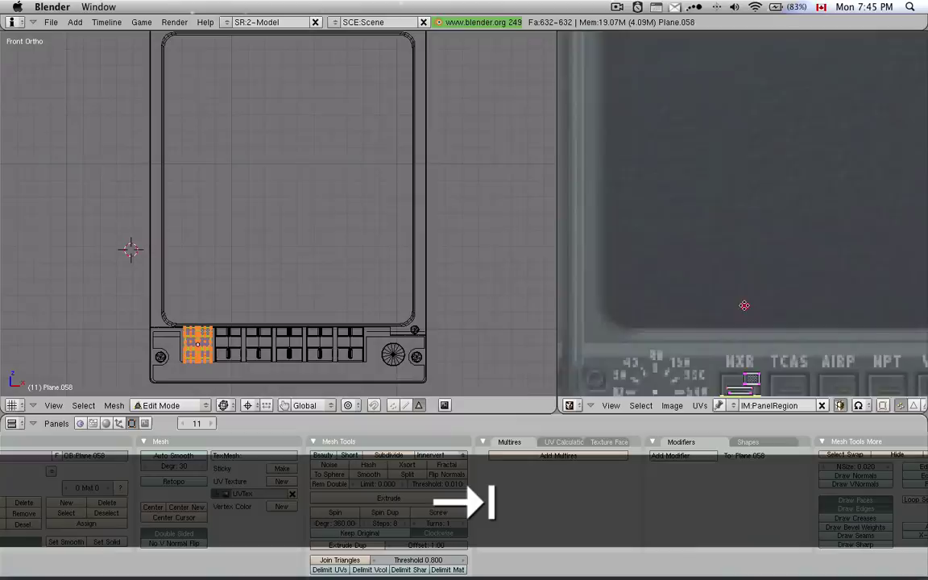
middle_drag(741, 306, 740, 224)
scroll(739, 224, up, 2)
shift+scroll(733, 241, down, 1)
shift+right_click(731, 265)
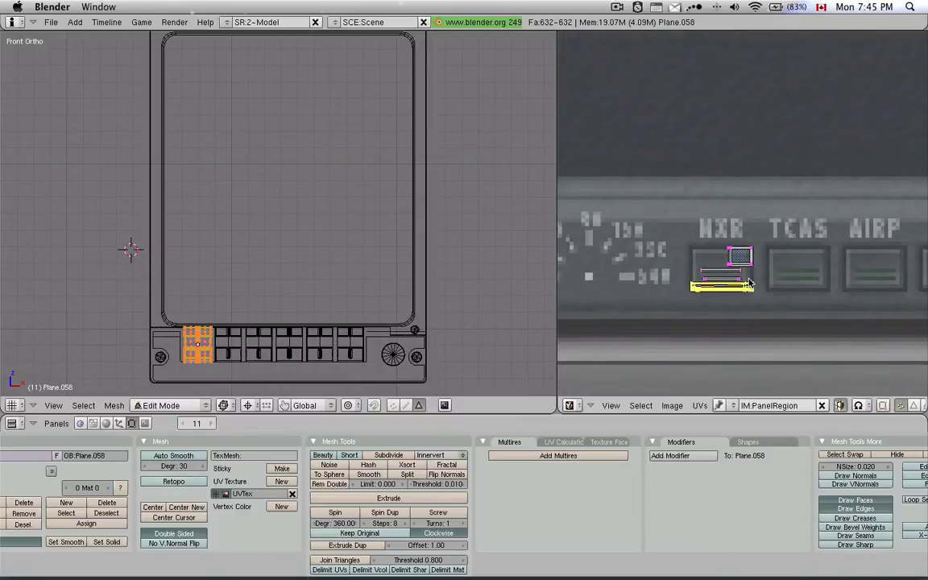
key(a)
scroll(723, 305, up, 1)
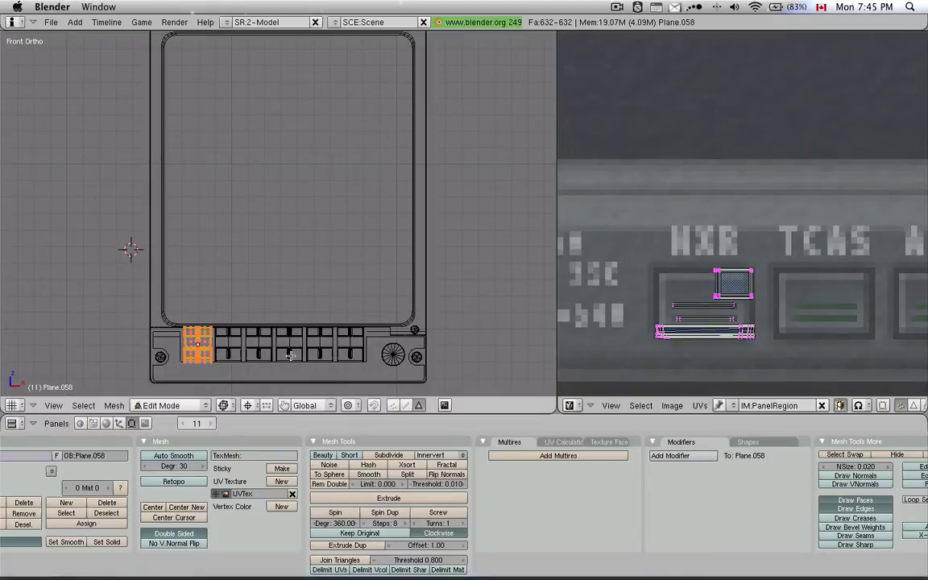
key(Tab)
Re-enter Edit Mode on the first button and pan the UV view over the panel's button images
scroll(190, 354, up, 3)
scroll(191, 355, up, 2)
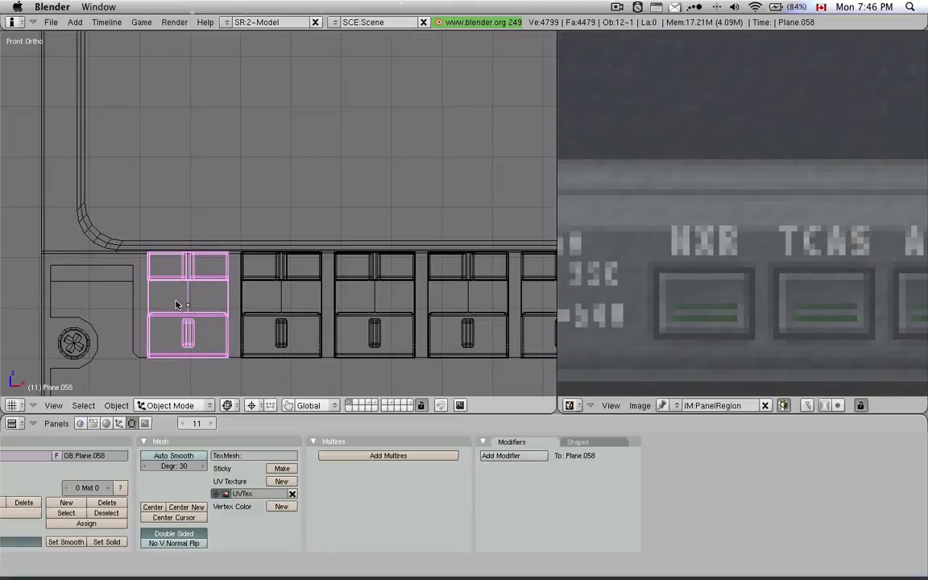
key(Tab)
scroll(715, 295, down, 3)
shift+middle_drag(715, 265, 715, 295)
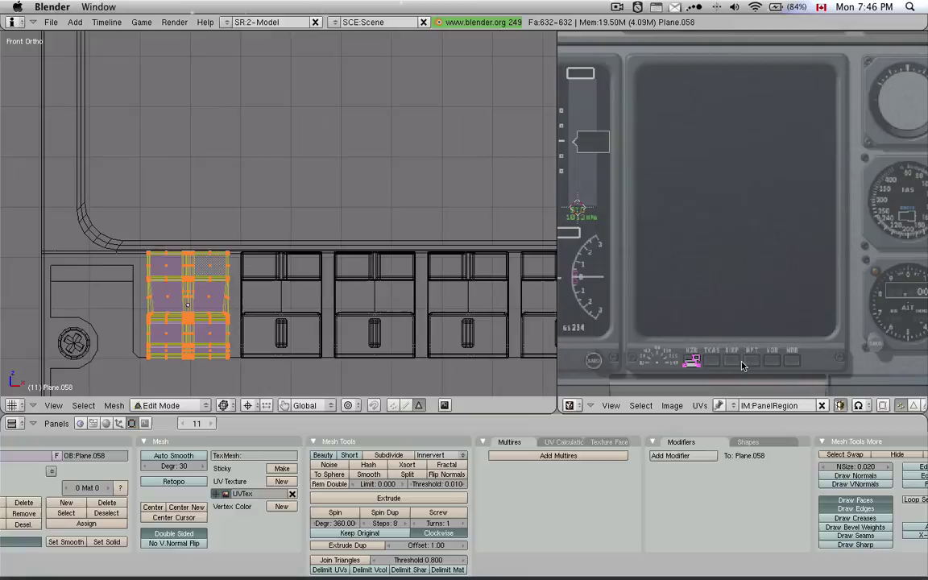
key(Tab)
Compare the UV mappings of the second, first and third keypad buttons, including the TCAS button
right_click(300, 317)
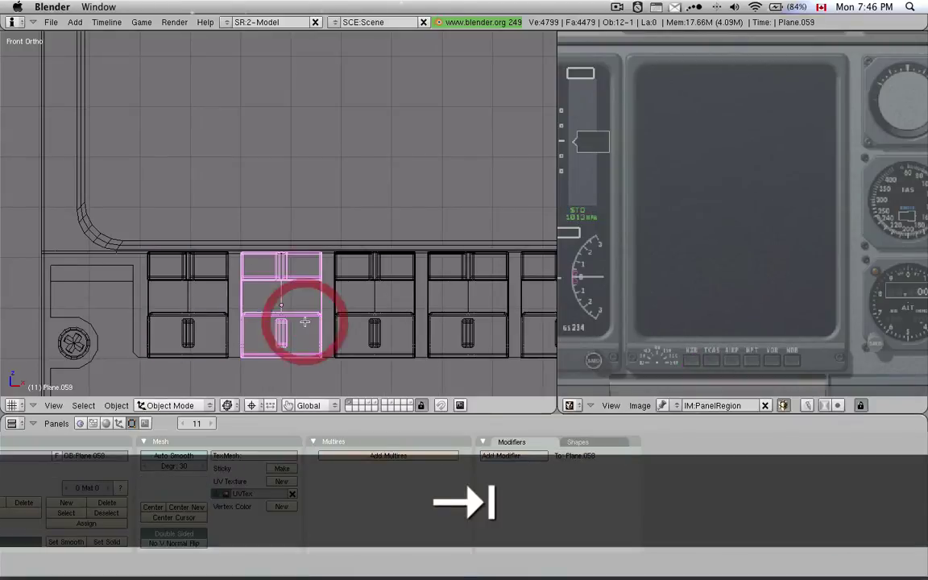
key(Tab)
scroll(714, 361, up, 4)
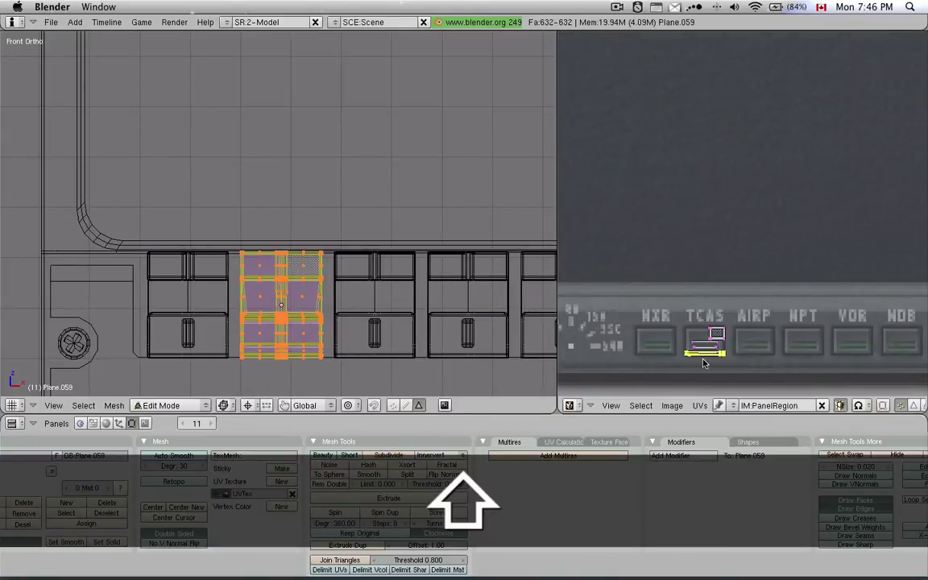
key(Tab)
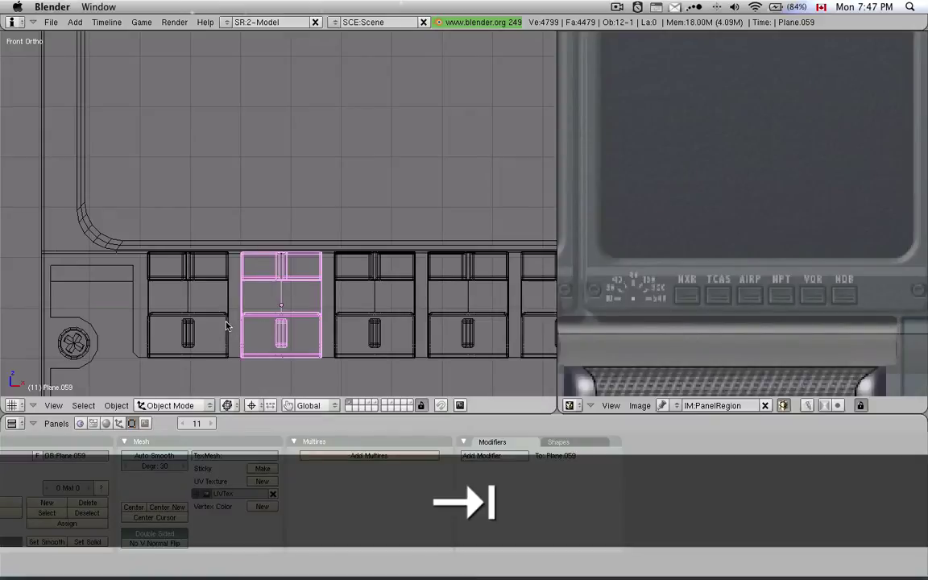
right_click(226, 325)
key(Tab)
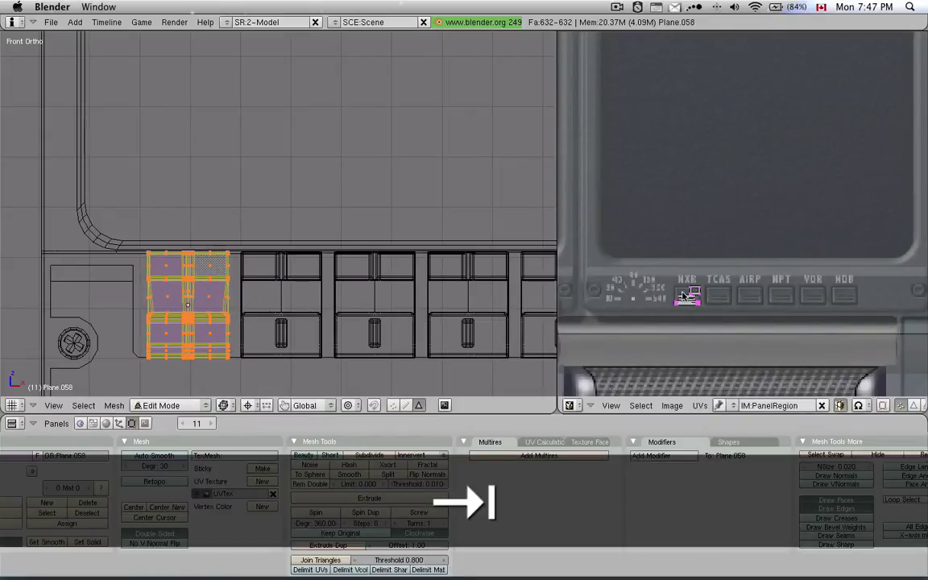
key(Tab)
right_click(294, 317)
key(Tab)
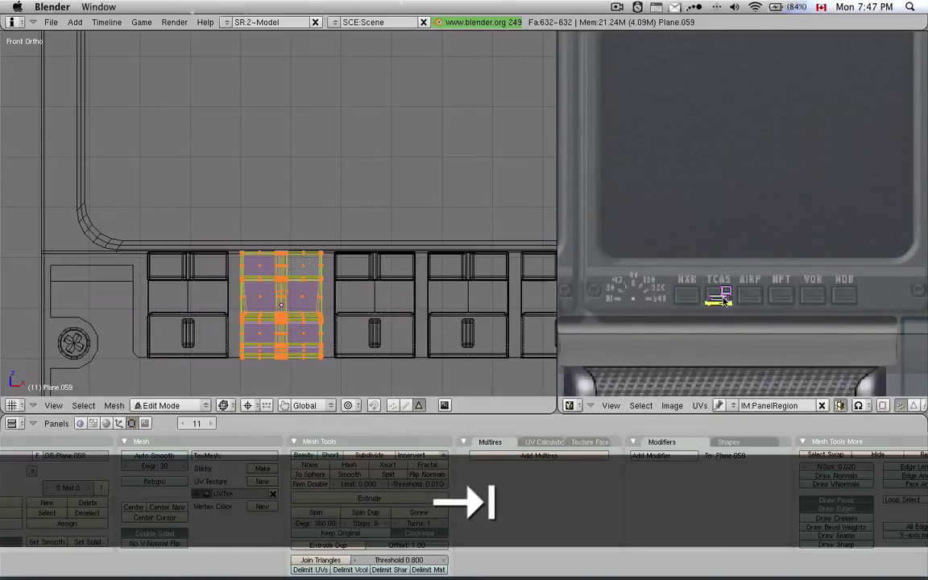
key(Tab)
right_click(393, 306)
key(Tab)
key(Tab)
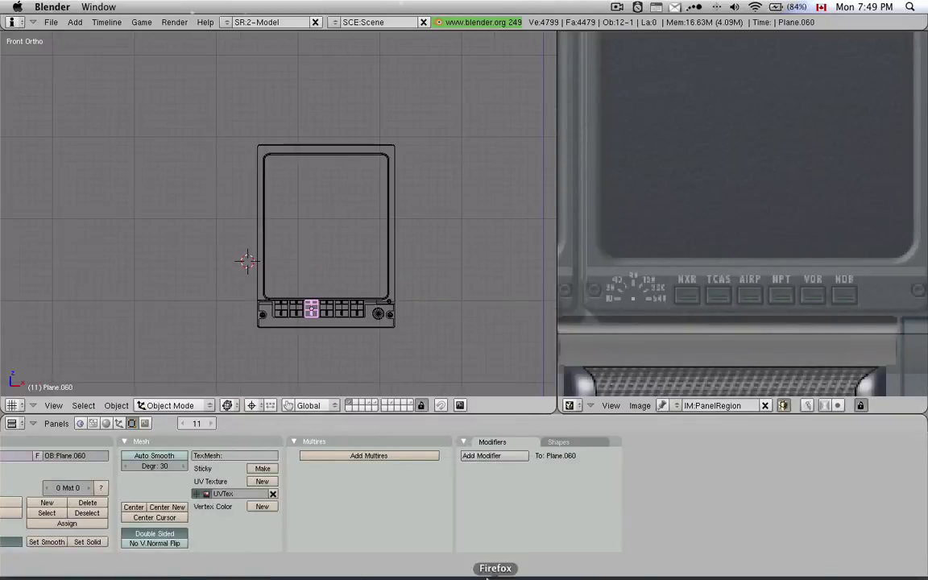
Switch to X-Plane and frame a close-up of the cockpit map display using =, Q and E
mouse_move(579, 574)
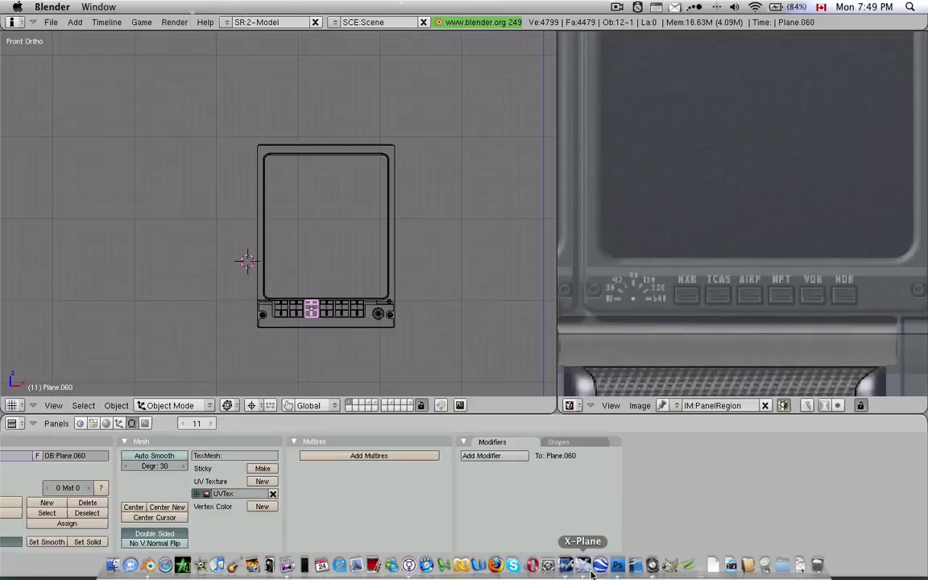
key(super+Tab)
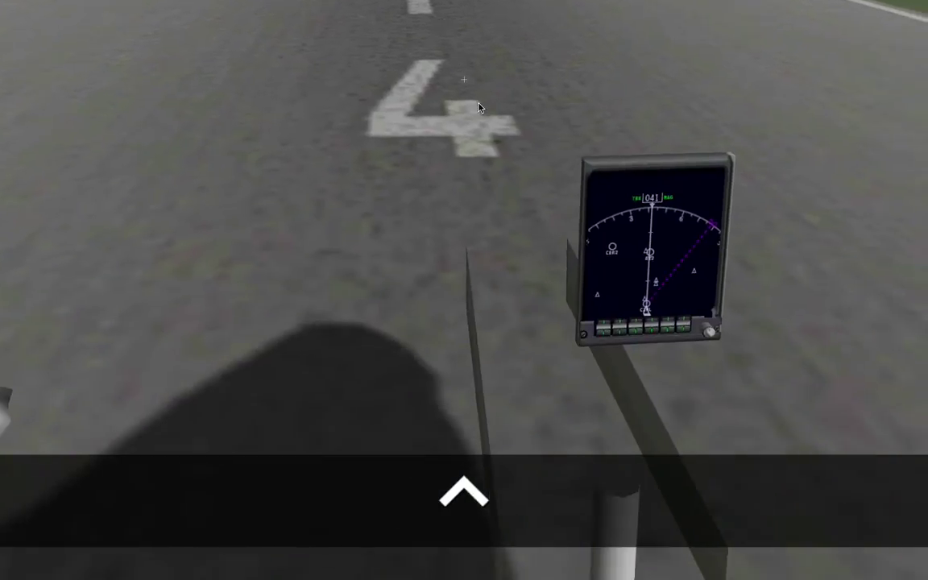
ctrl+middle_drag(431, 93, 483, 107)
key(equal)
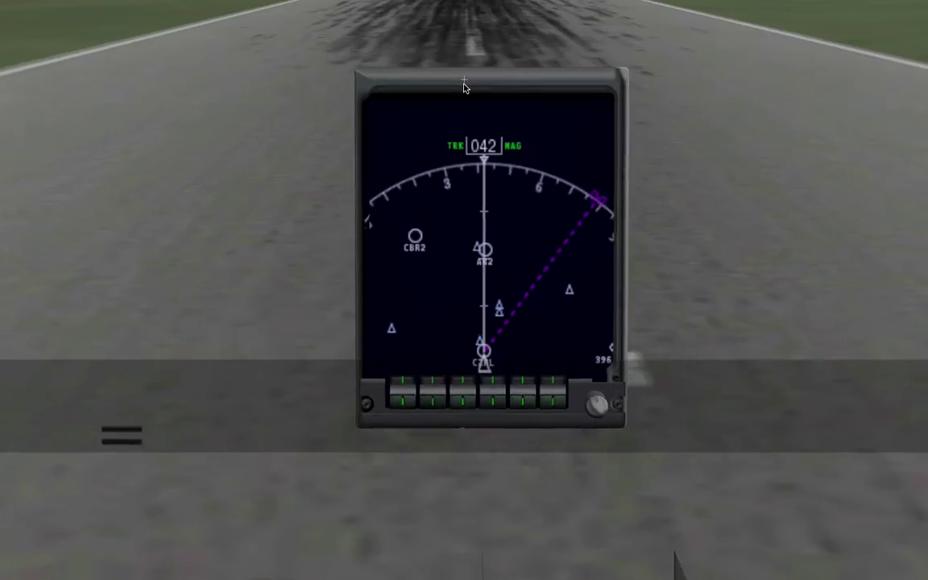
mouse_move(464, 87)
mouse_down()
mouse_move(459, 118)
mouse_move(470, 95)
mouse_up()
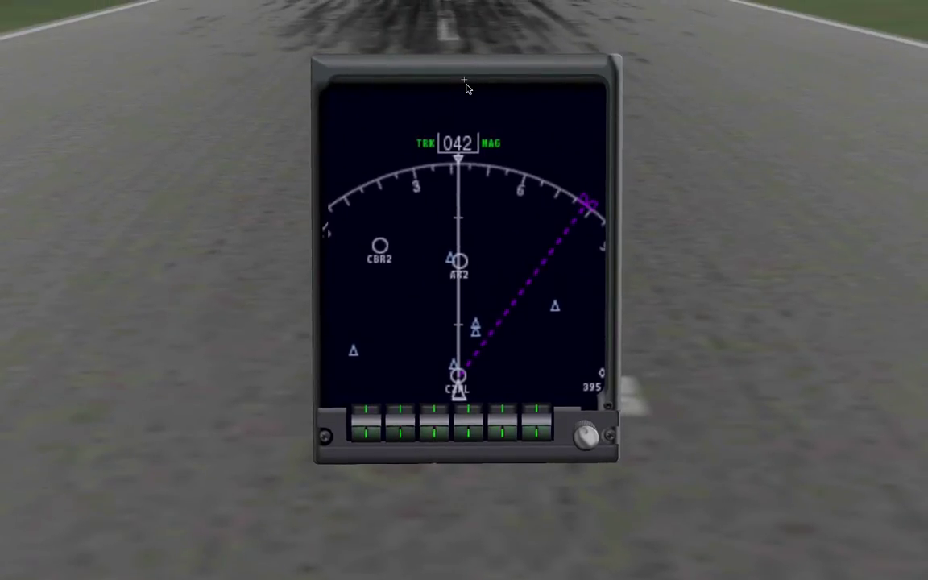
key(q)
key(e)
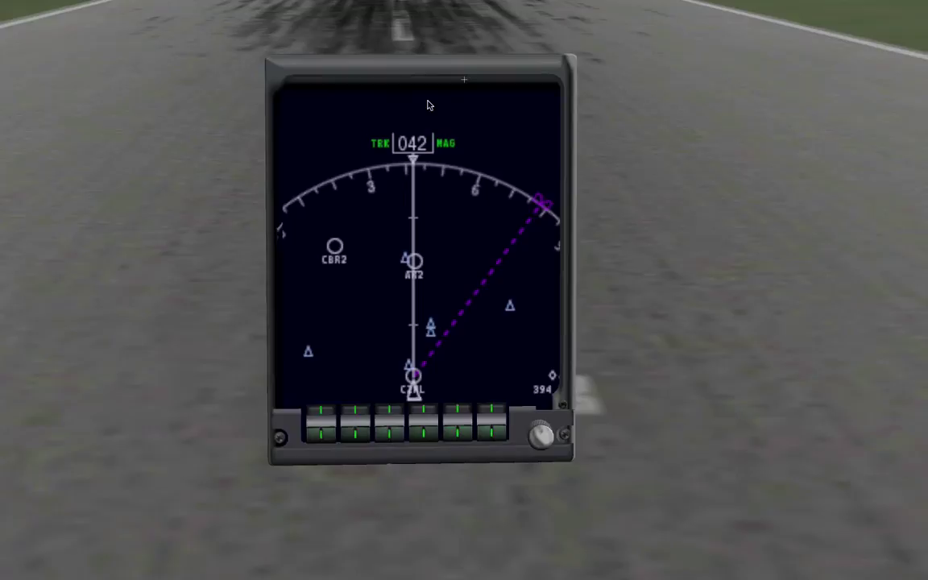
Toggle a map option and the VOR station symbols off and back on with the bezel buttons
click(325, 434)
click(326, 435)
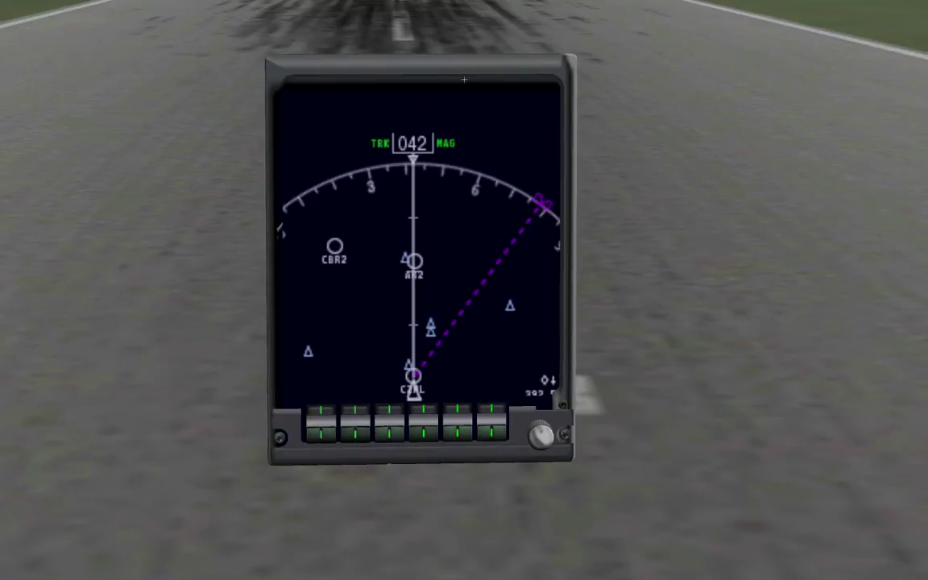
click(378, 439)
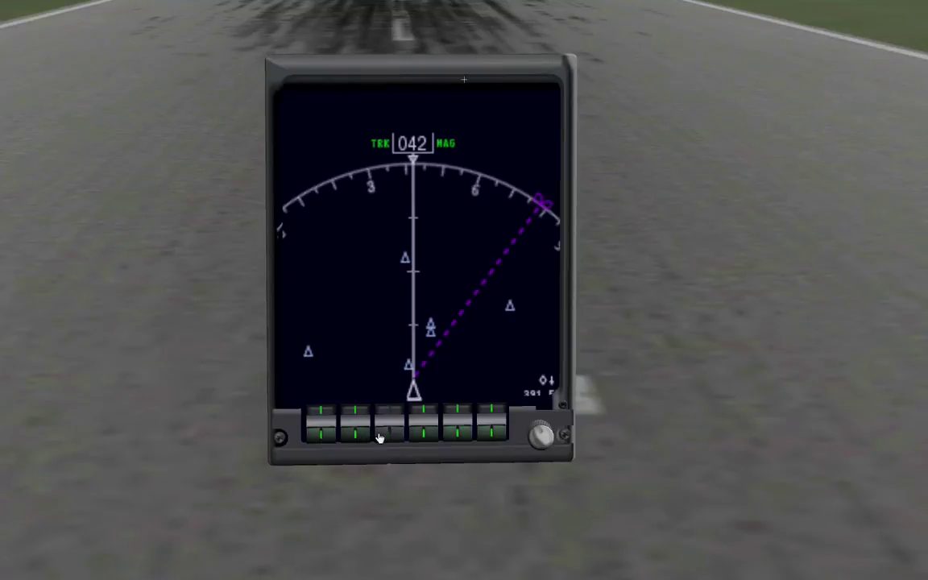
click(393, 438)
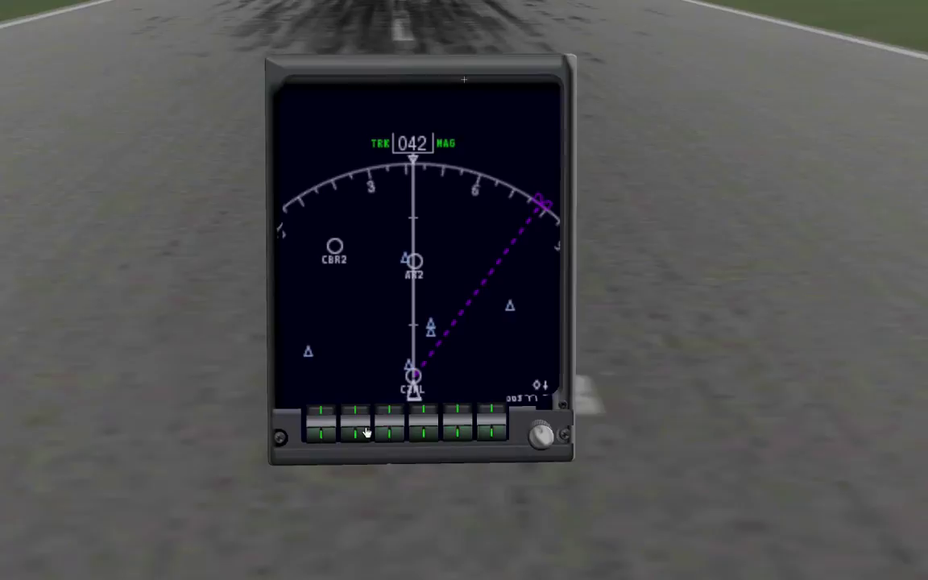
key(Right)
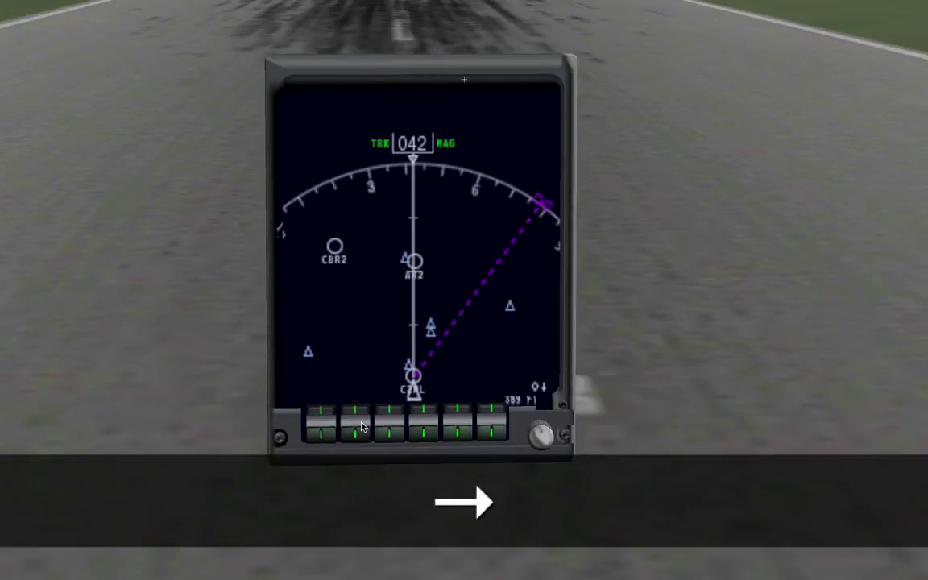
key(Right)
key(Right)
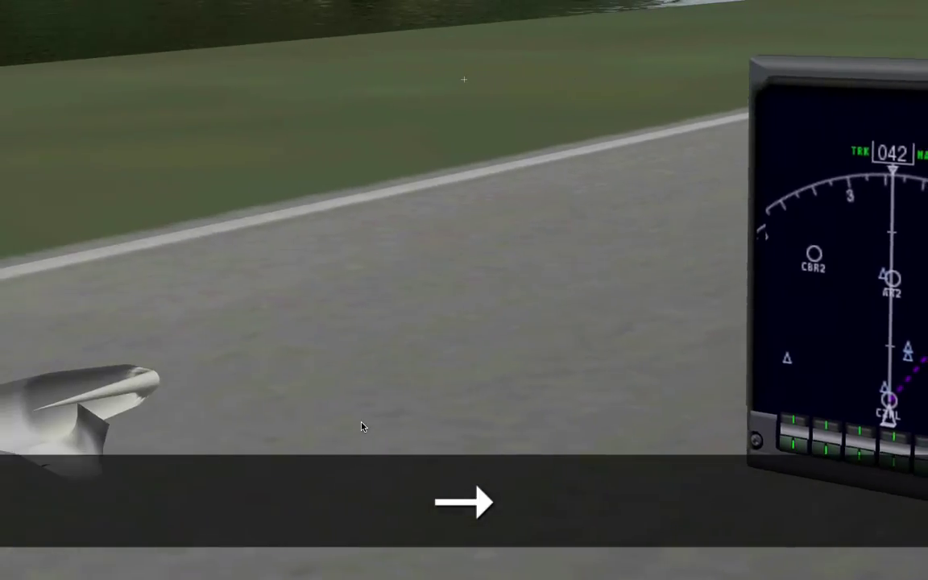
key(Right)
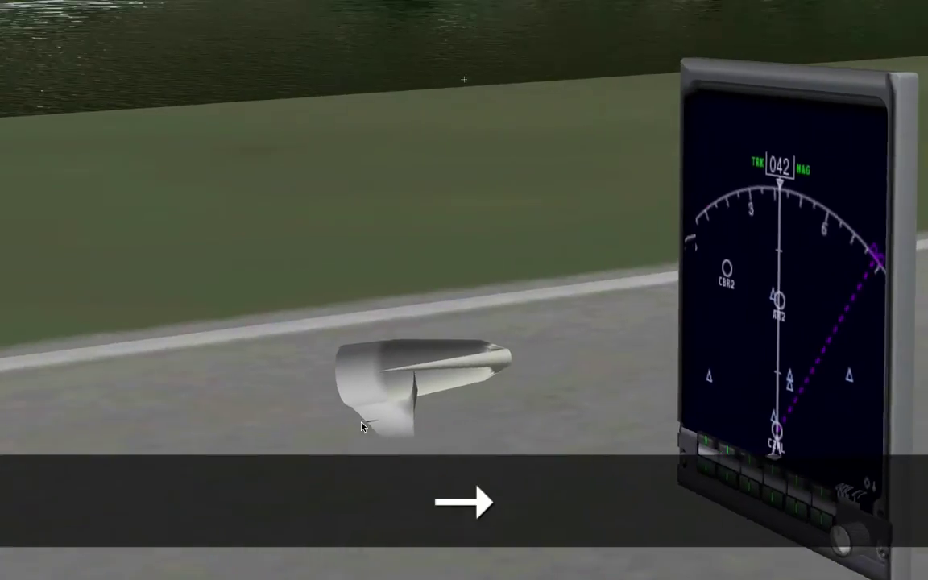
key(Down)
key(q)
key(Right)
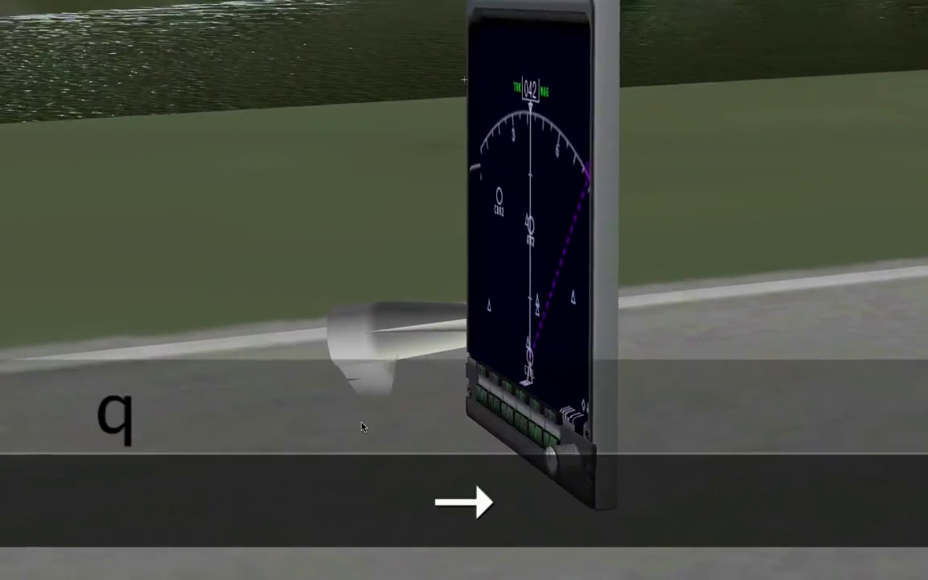
key(Down)
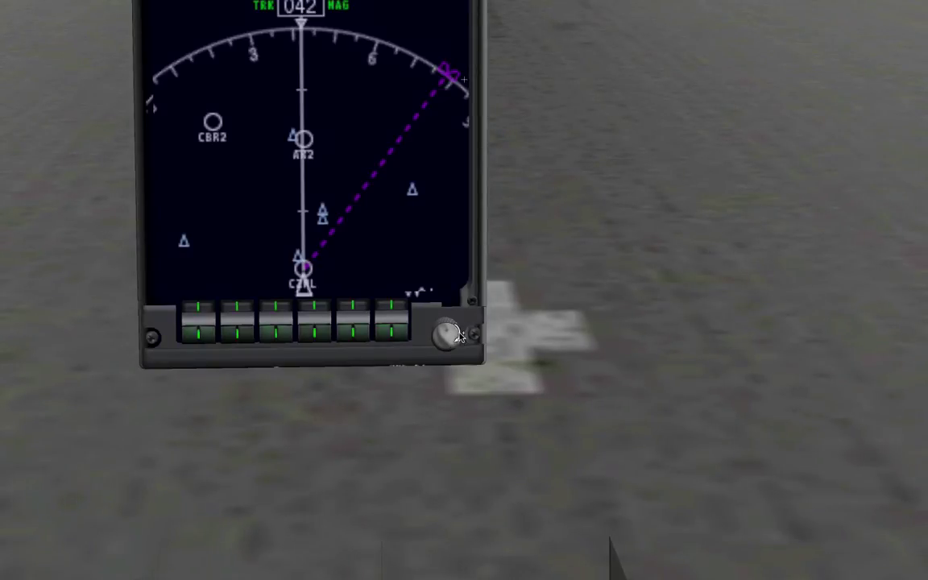
Raise the EFIS map range several steps with the range knob, then lower it back
click(448, 335)
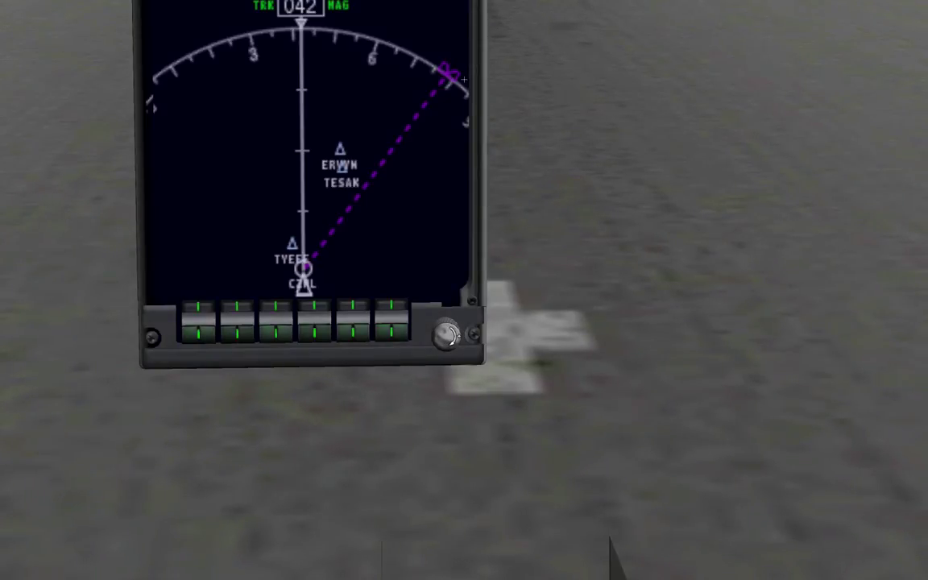
click(448, 335)
click(449, 335)
click(449, 337)
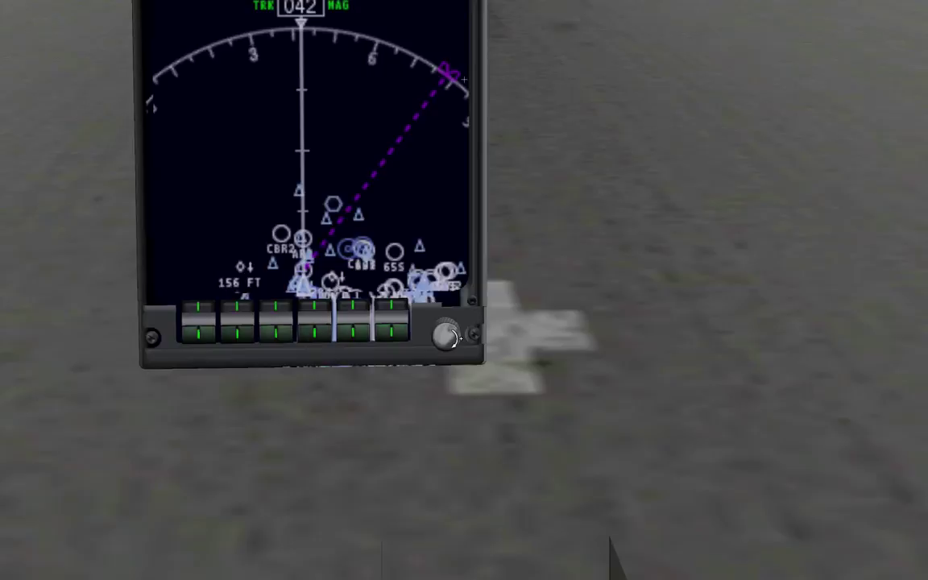
click(450, 338)
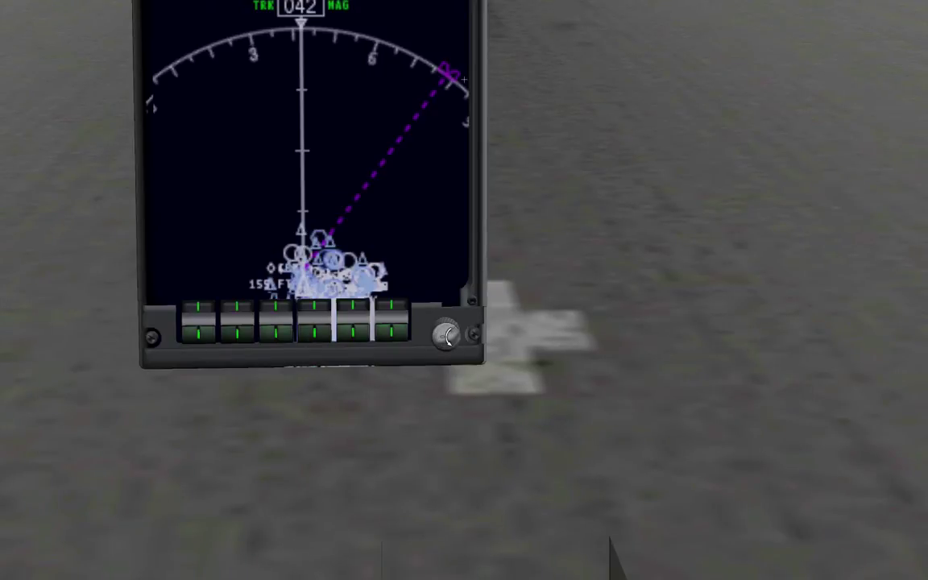
click(446, 334)
click(447, 334)
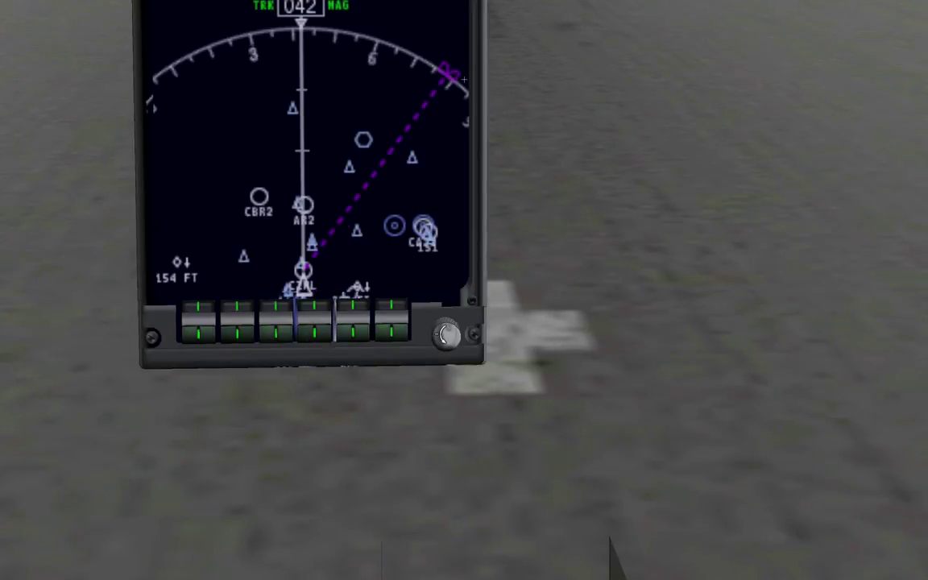
click(445, 336)
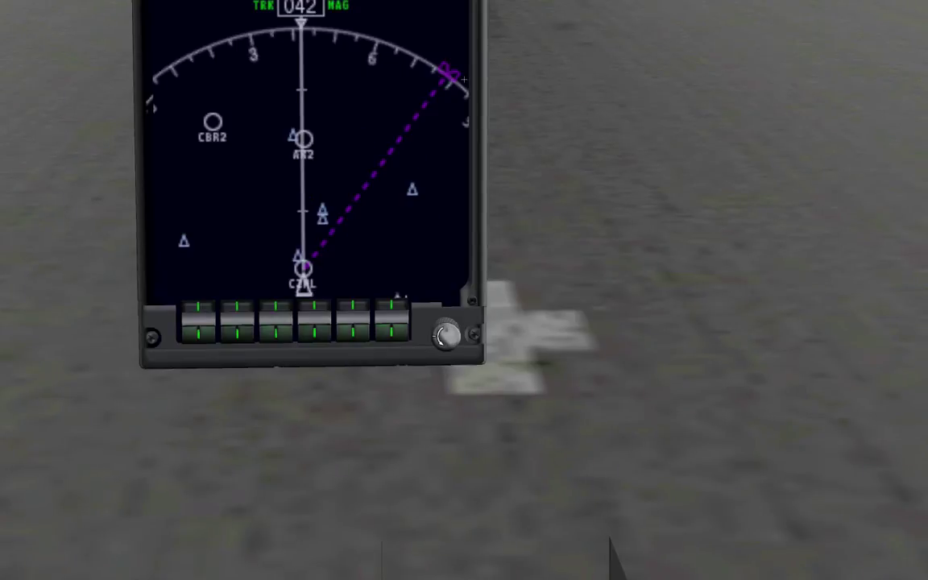
Cycle the map range up and down again, then choose Aircraft > Open Aircraft
click(448, 335)
click(449, 335)
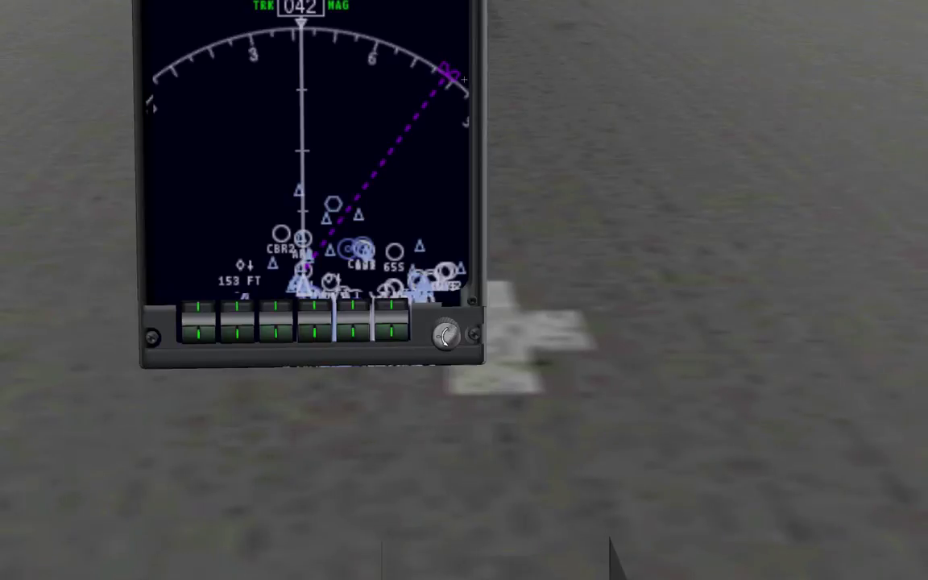
click(445, 335)
click(446, 336)
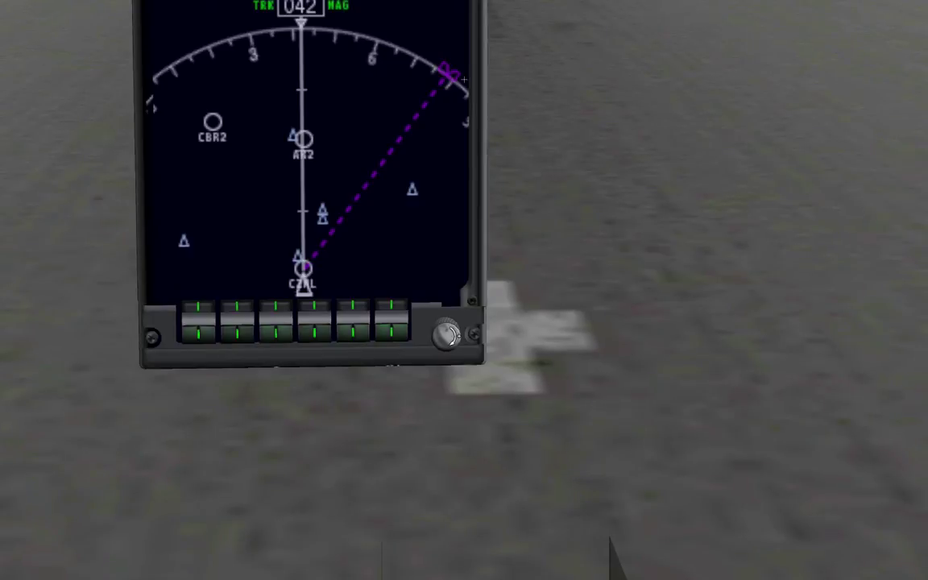
click(445, 336)
click(93, 5)
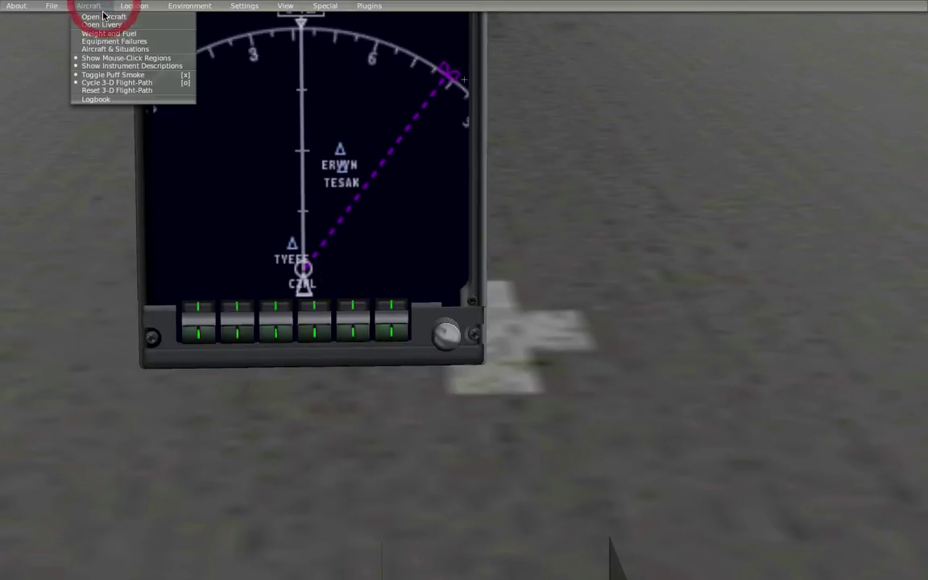
click(103, 18)
Return to Blender and frame the PanelRegion image in the image editor
key(super+Tab)
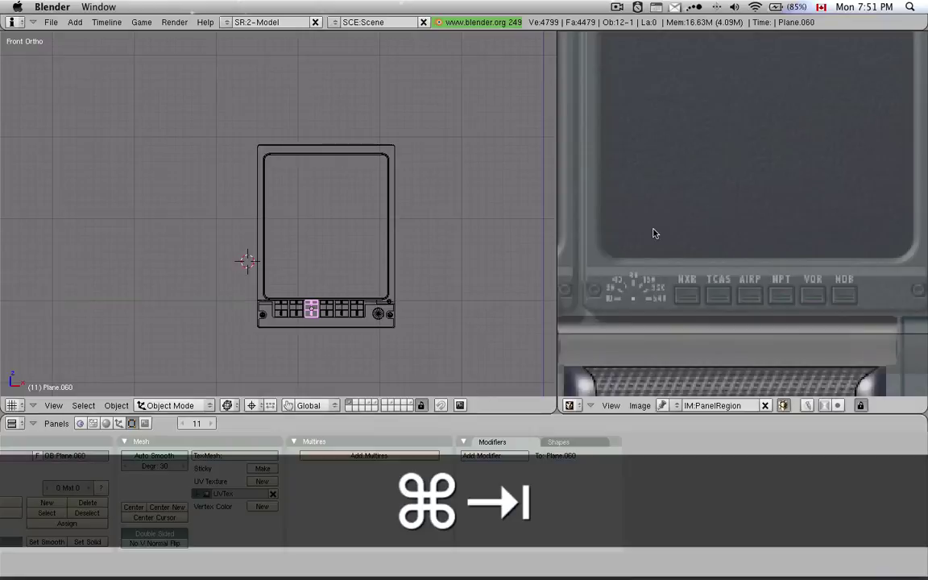
shift+scroll(736, 205, down, 4)
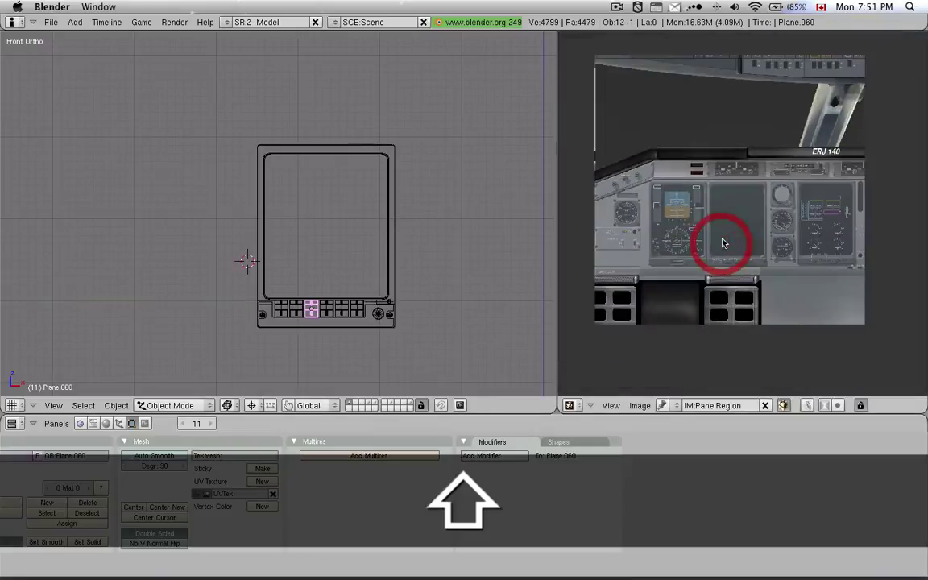
shift+middle_drag(739, 221, 733, 233)
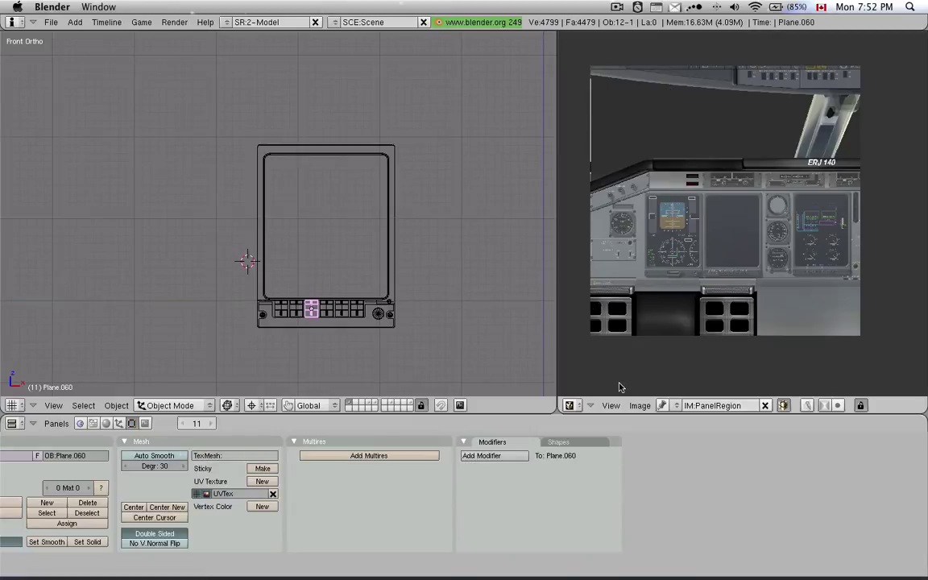
Delete the map display's region via Image > X-Plane panel regions, then switch to Plane-Maker
click(638, 404)
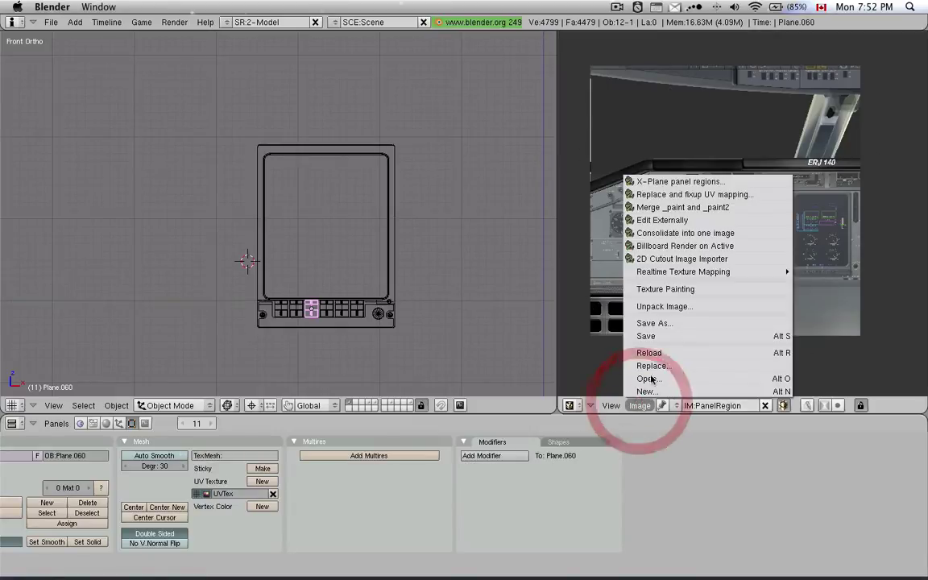
click(667, 186)
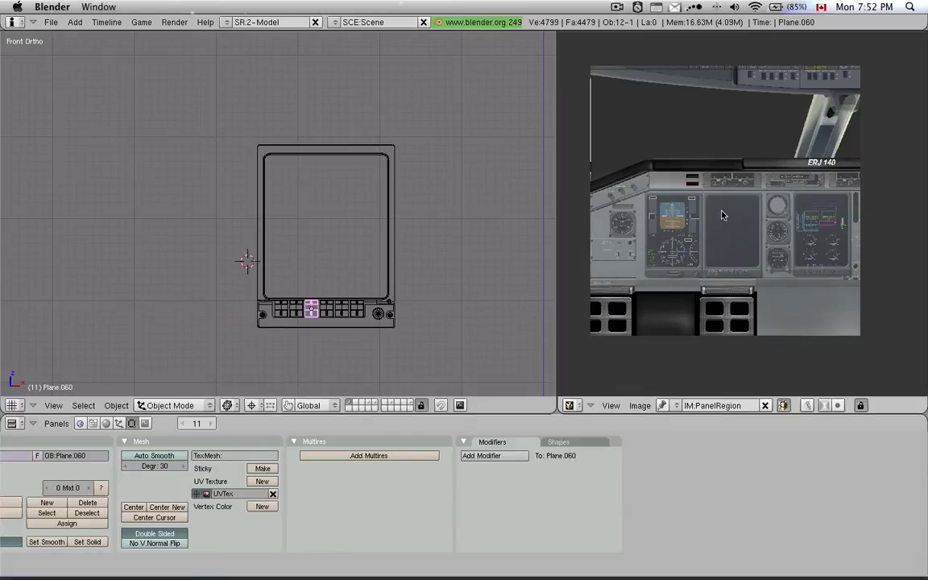
click(641, 403)
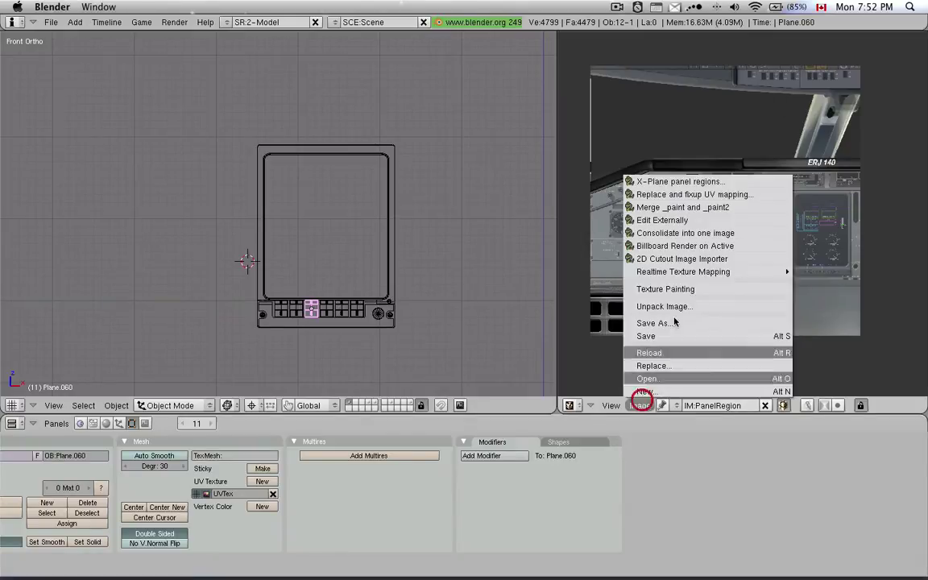
click(686, 185)
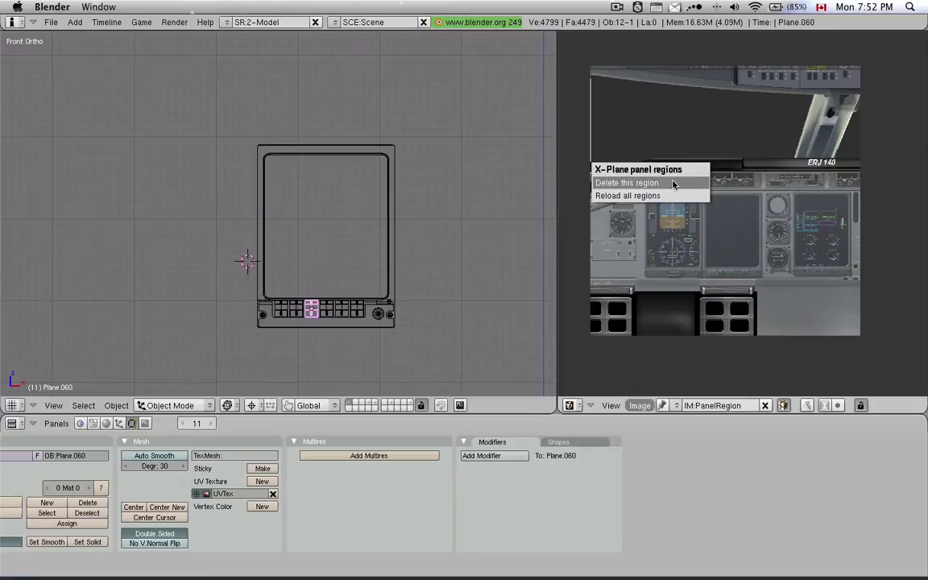
click(674, 188)
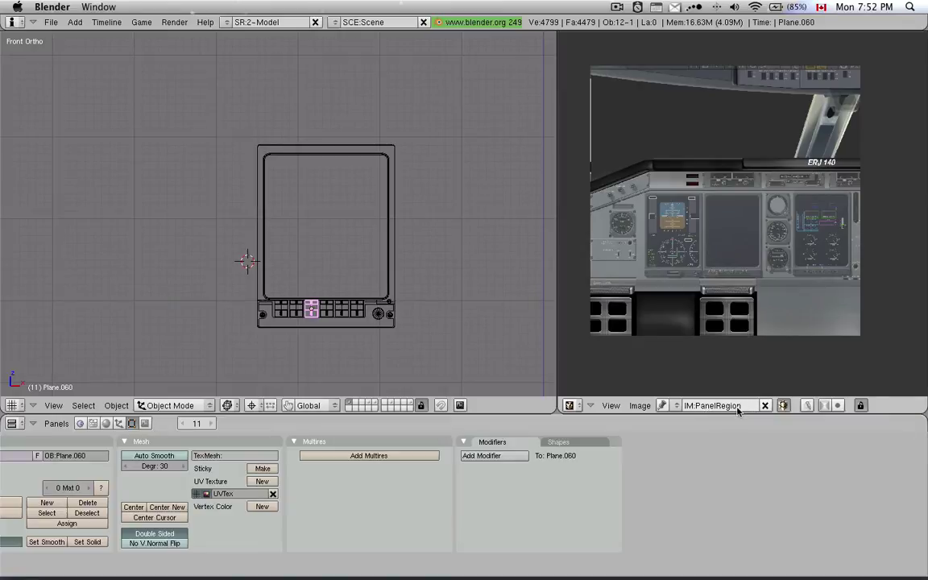
key(super+Tab)
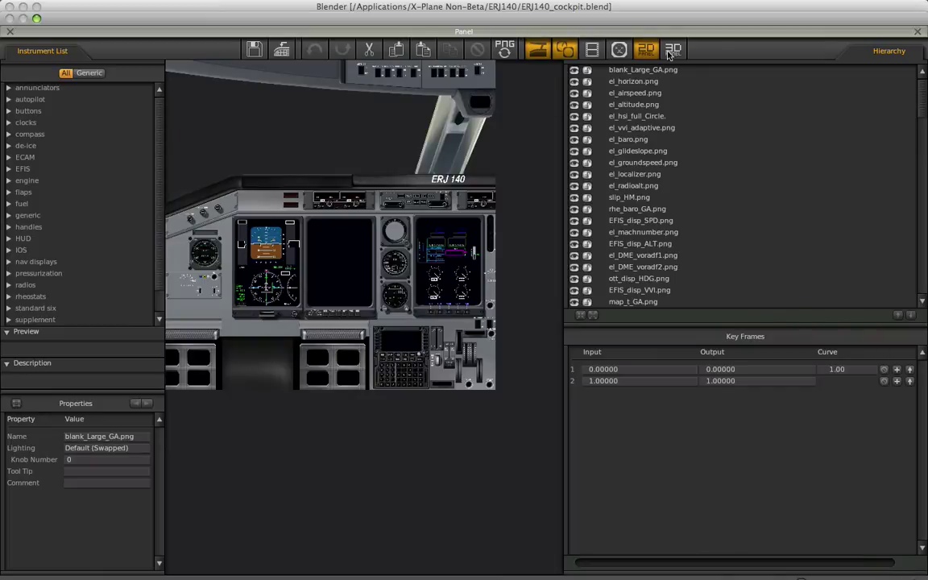
On the 3D panel, select the centre map_t_GA.png instrument and delete it, leaving the slot empty
click(671, 51)
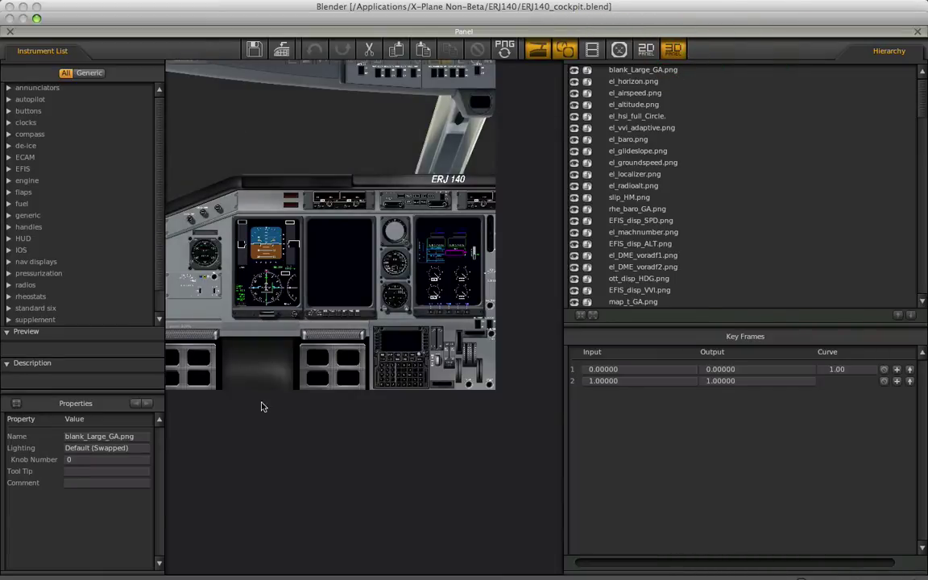
key(super+Tab)
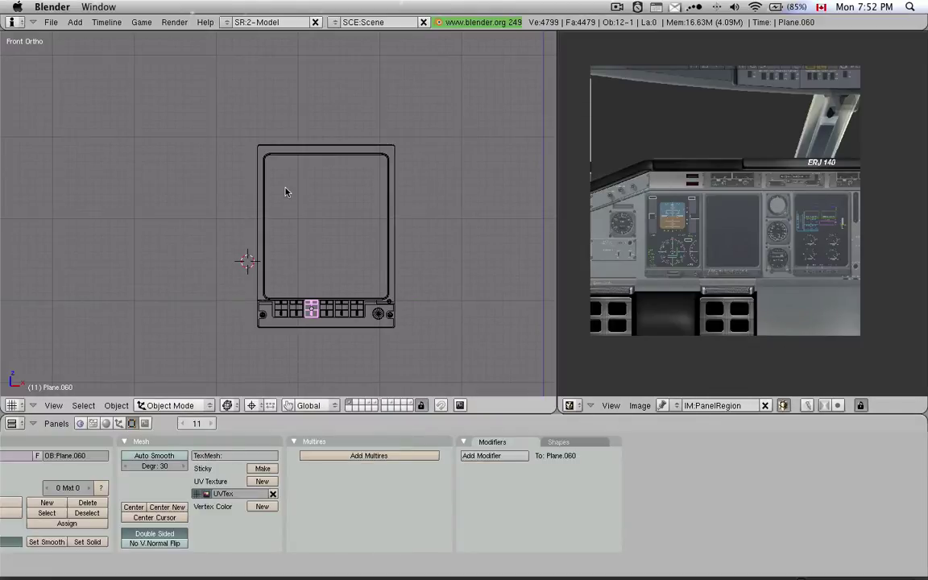
key(super+Tab)
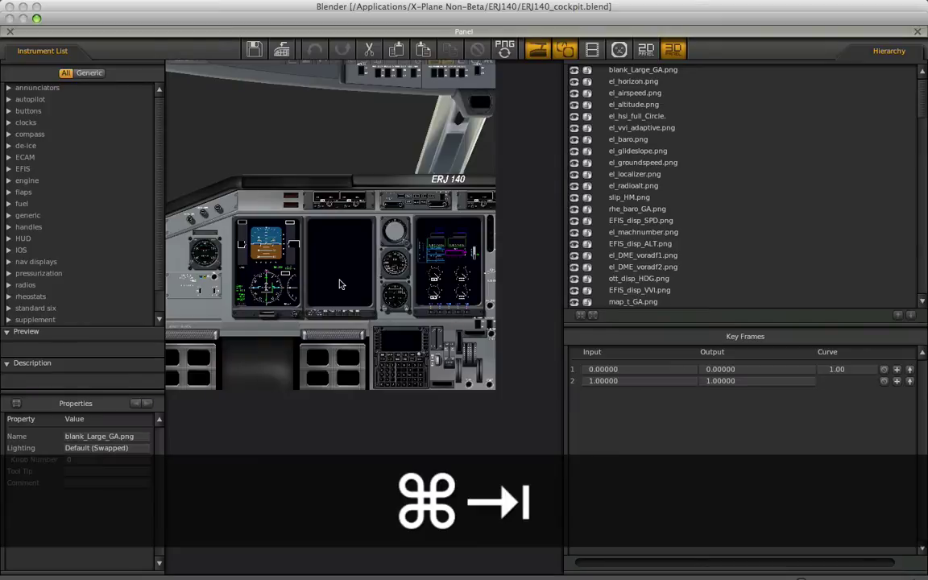
click(666, 52)
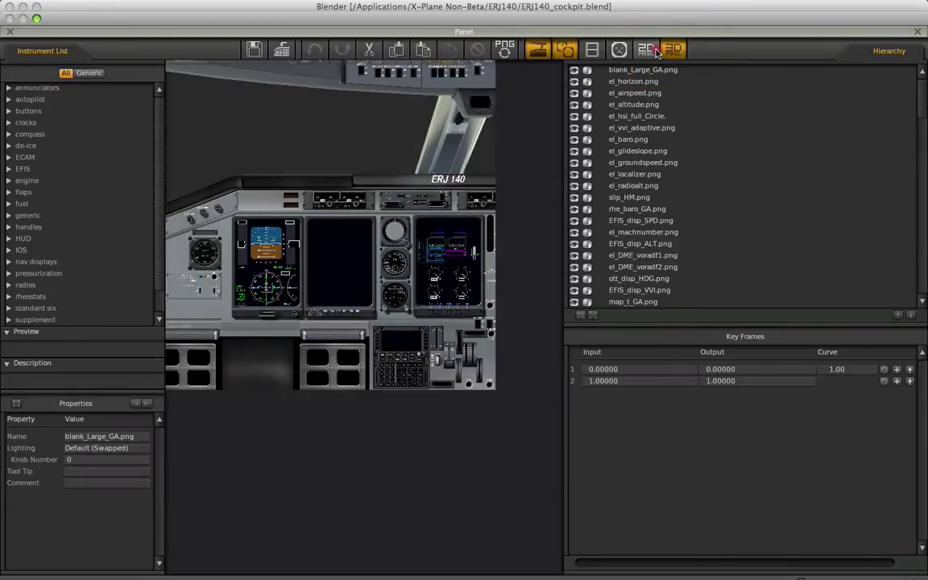
click(654, 51)
click(671, 51)
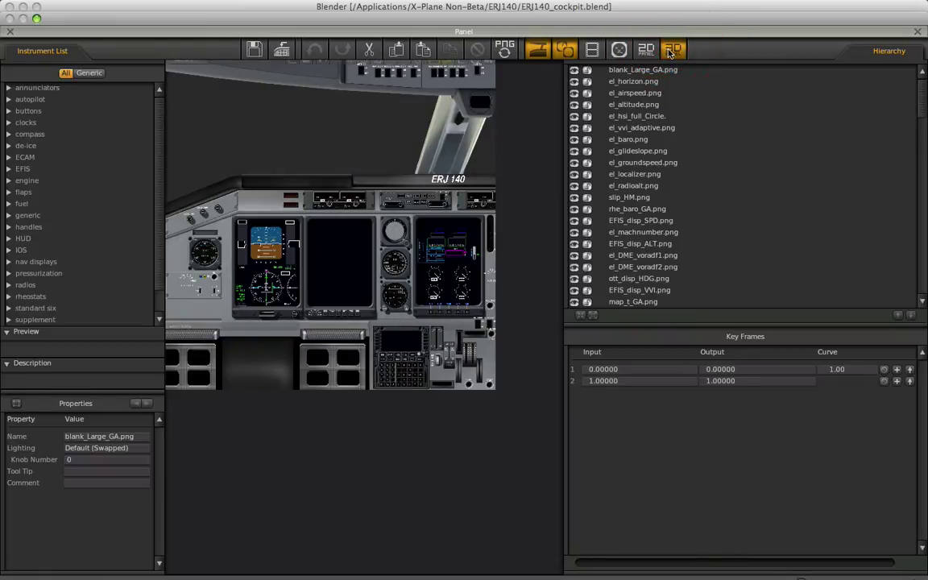
click(668, 52)
click(358, 262)
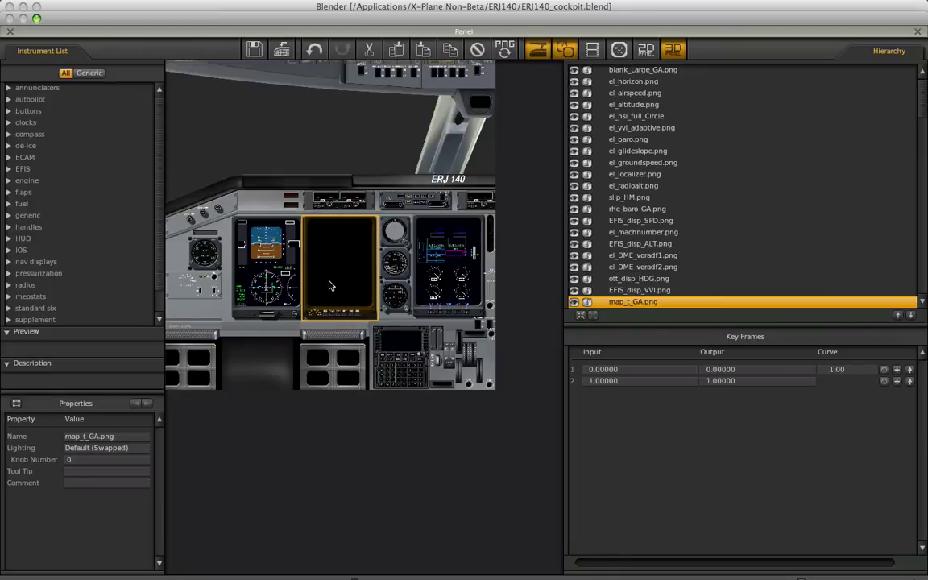
key(Delete)
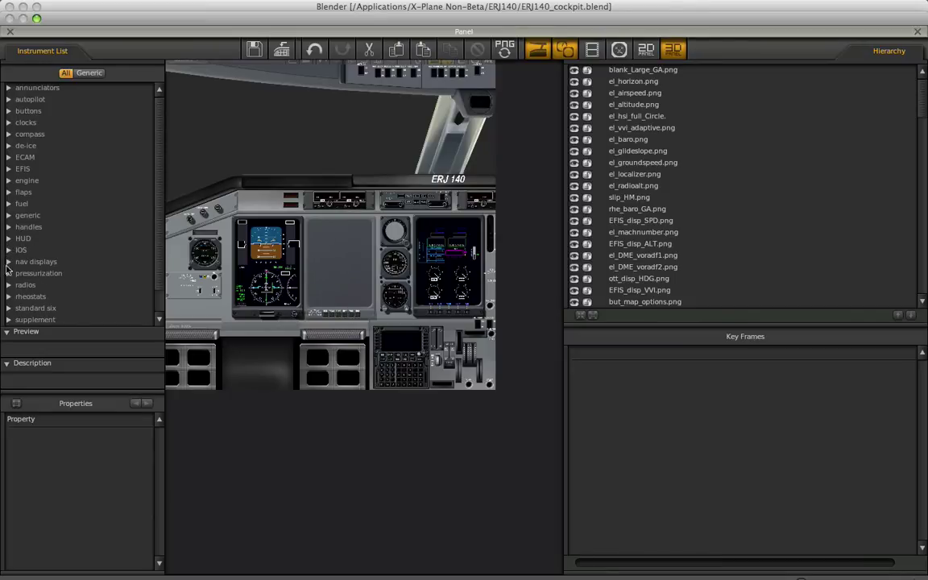
Place the map_s_GA.png EFIS map from the Instrument List onto the 3D panel's centre display, then return to Blender
scroll(65, 245, down, 5)
click(44, 108)
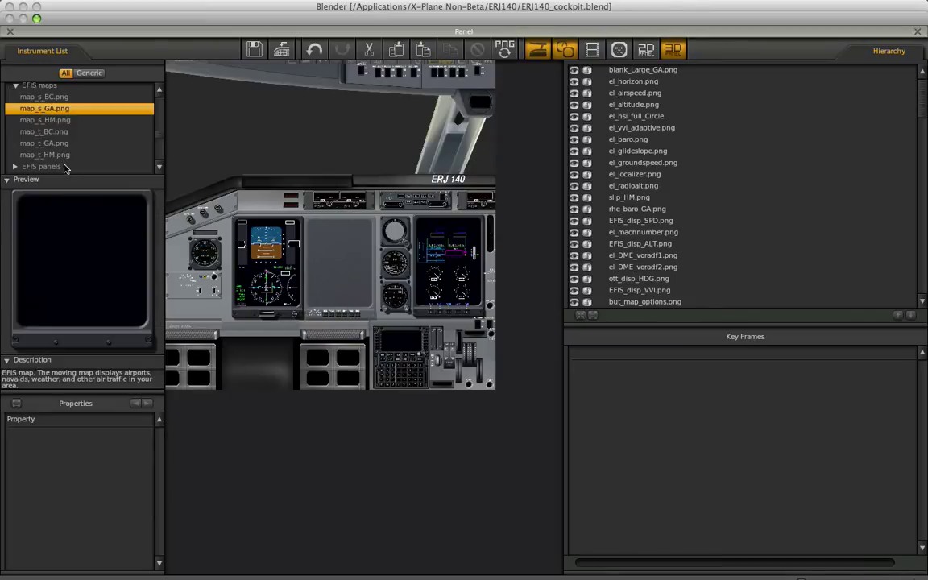
drag(69, 253, 340, 260)
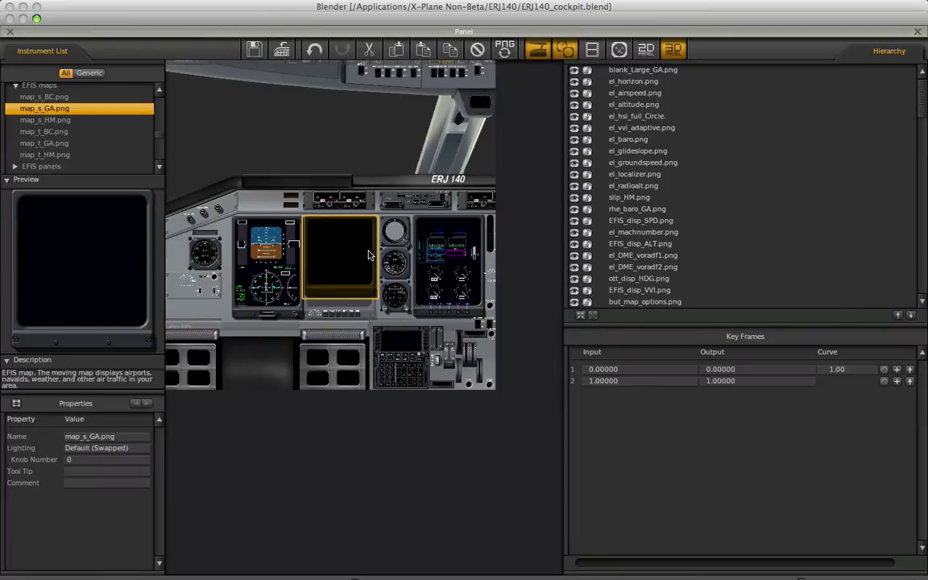
key(super+Tab)
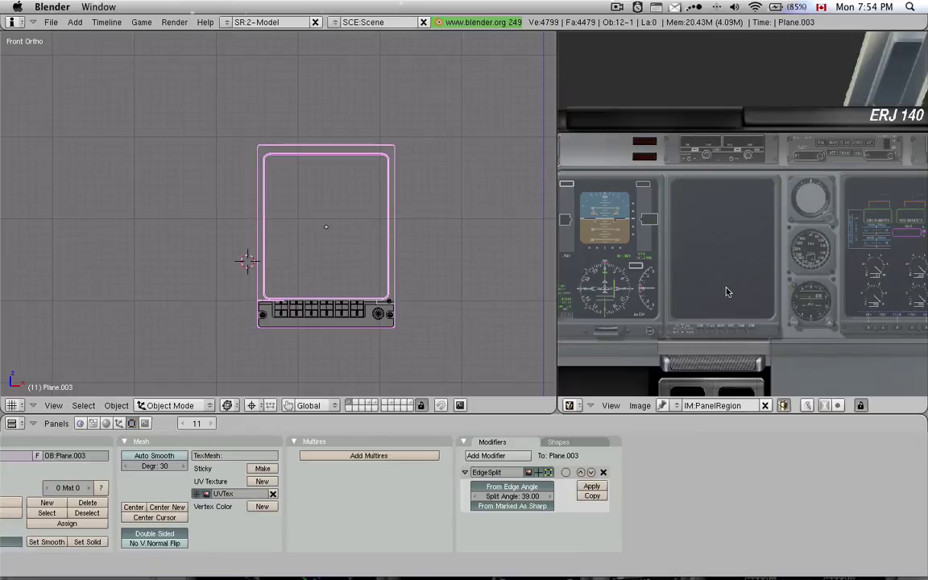
Hide the Hierarchy and Instrument List sidebars and screenshot the enlarged cockpit panel for Photoshop
key(super+Tab)
key(super+Tab)
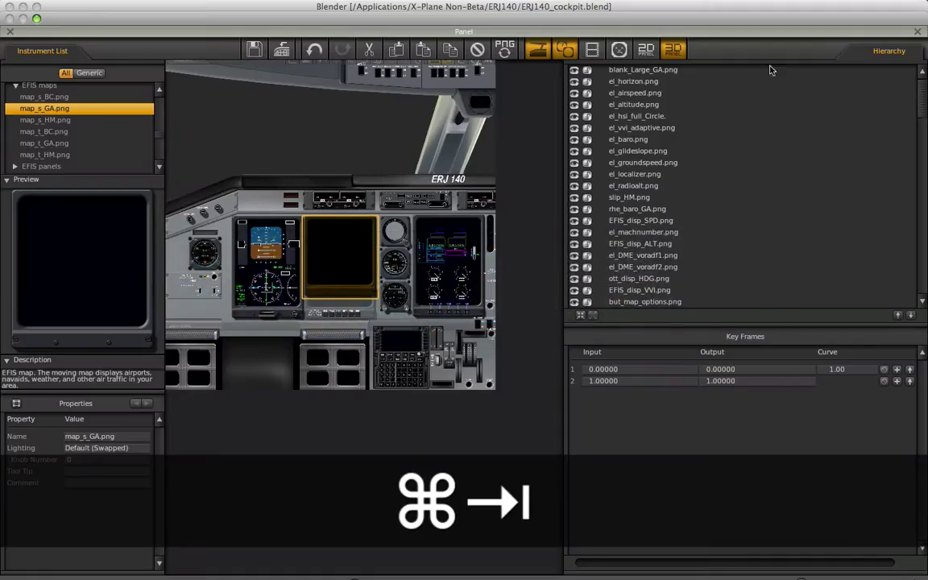
click(878, 50)
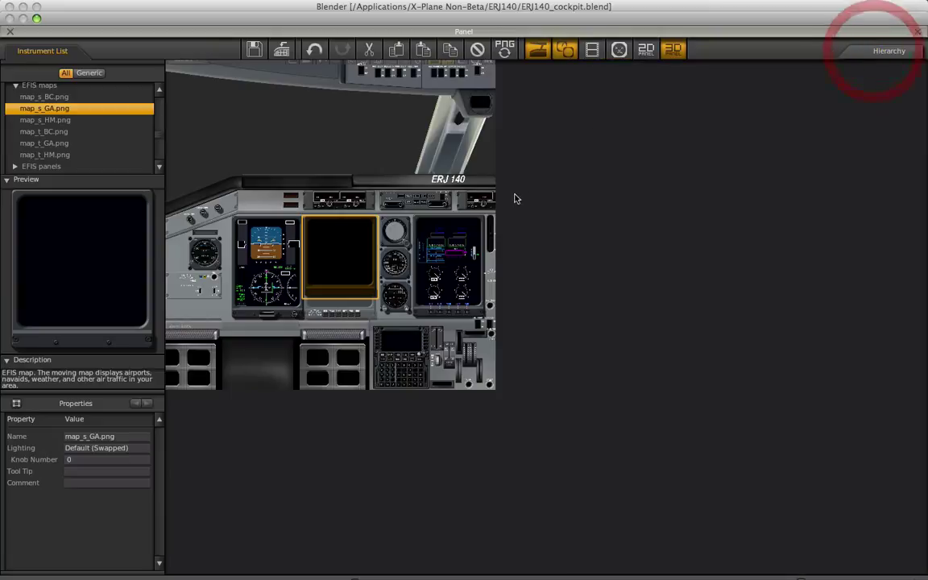
click(68, 52)
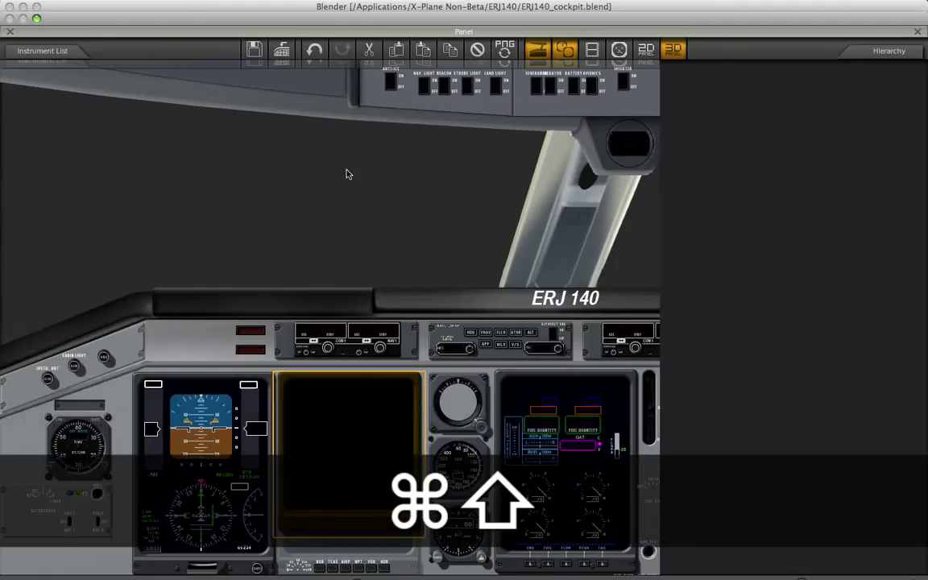
key(super+shift+3)
key(super+Tab)
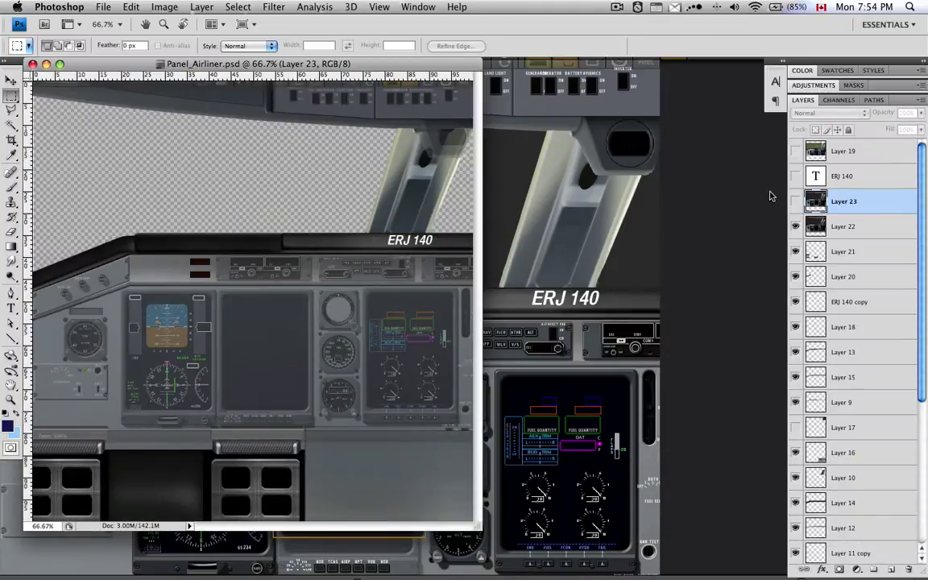
Show Layer 23, export via Save for Web replacing Panel_Airliner.png, and reload it on the Blender model
click(796, 201)
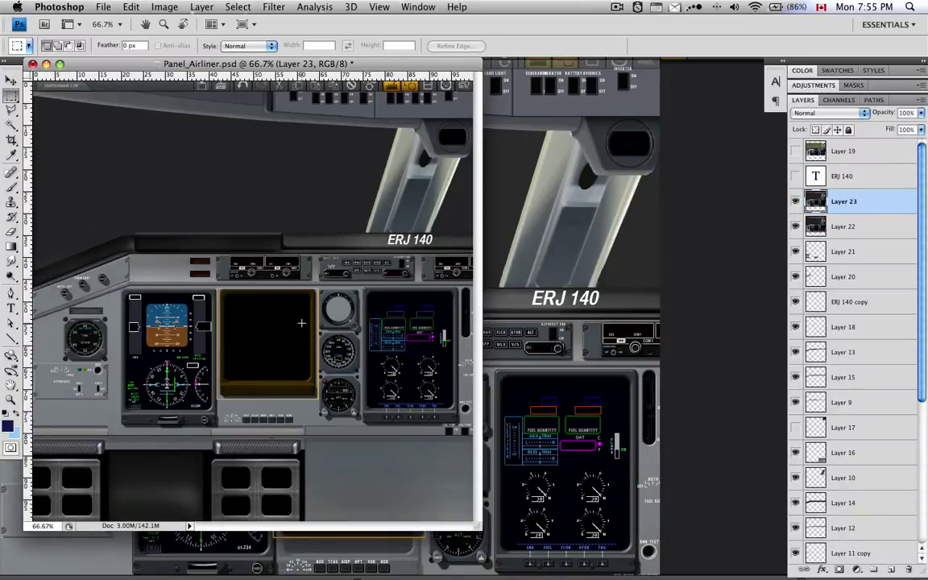
key(super+alt+shift+s)
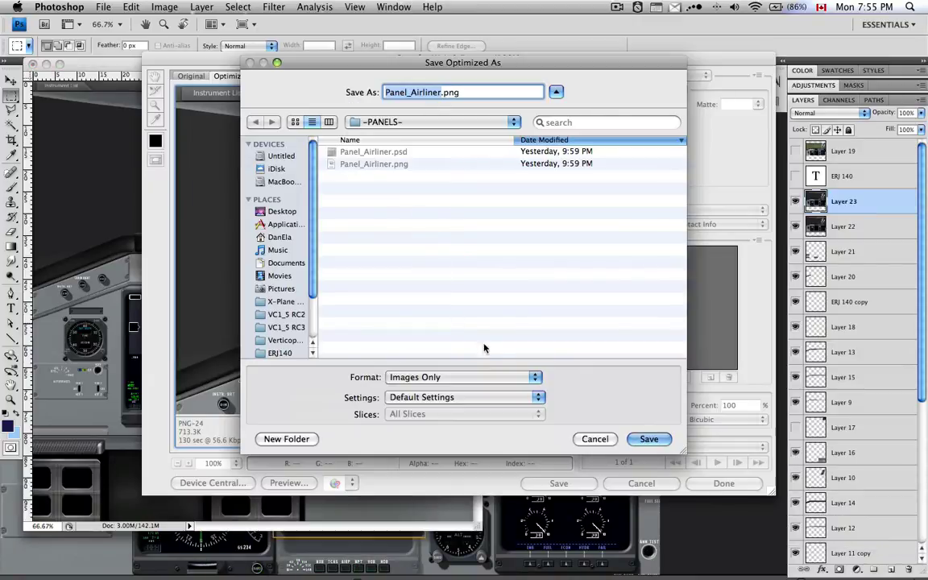
click(644, 438)
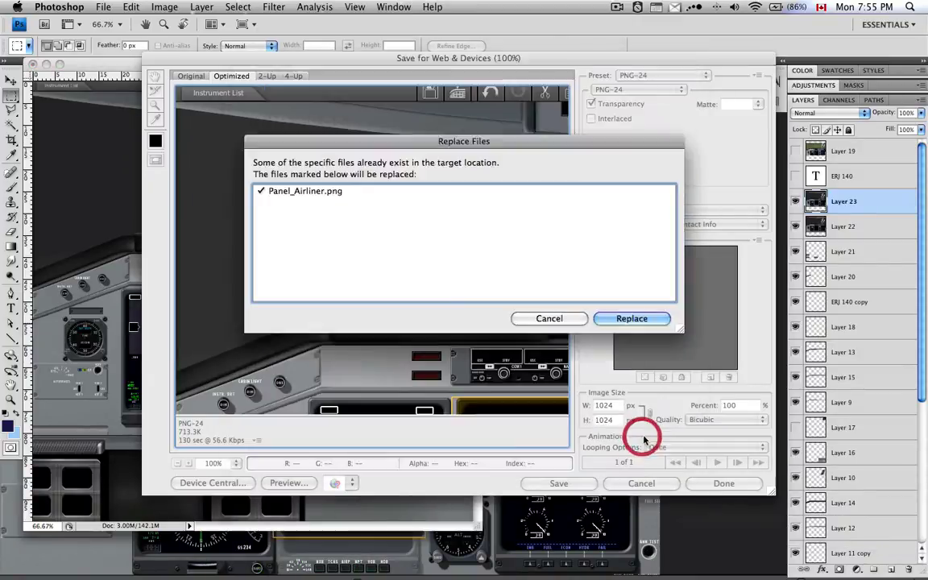
click(639, 405)
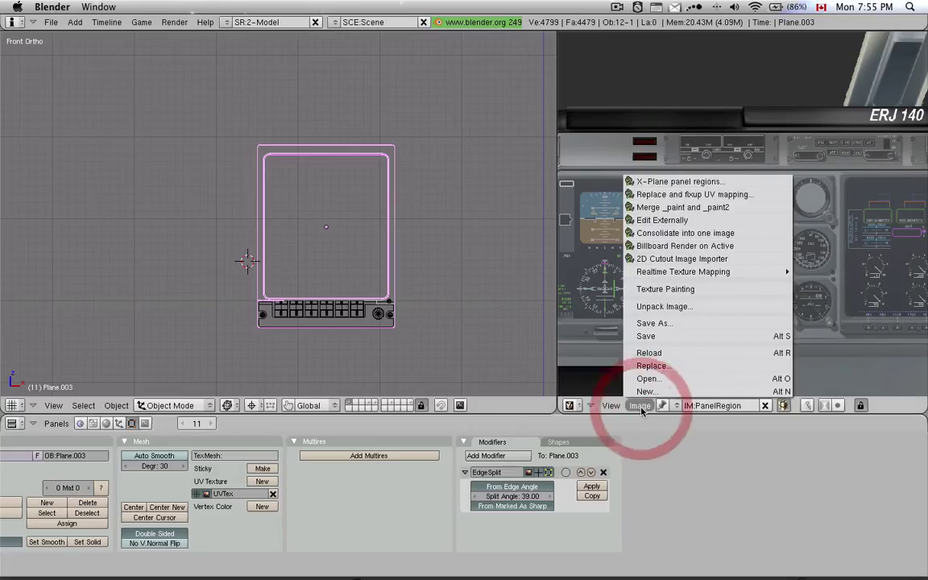
click(656, 355)
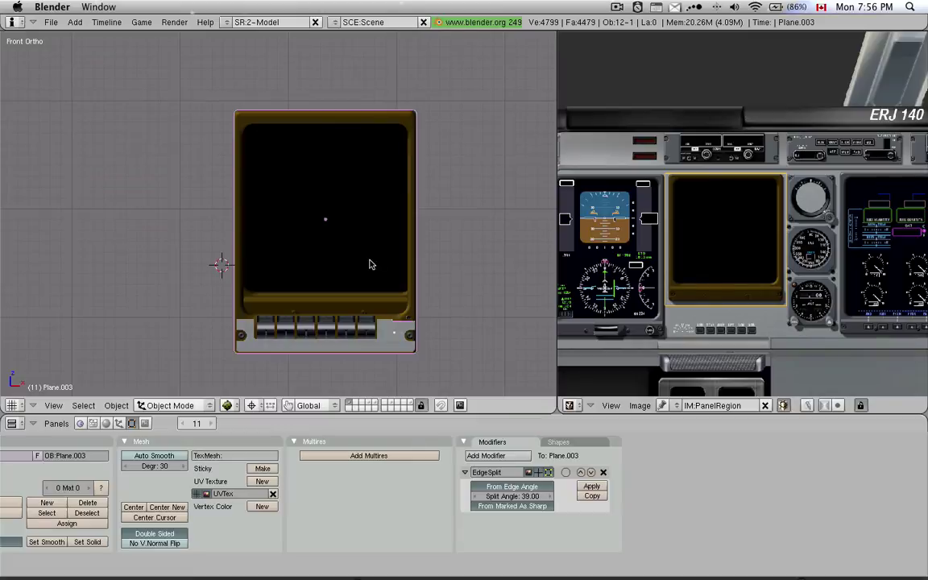
Export the cockpit model through File > Export as an X-Plane 8 Object (.obj)
click(51, 22)
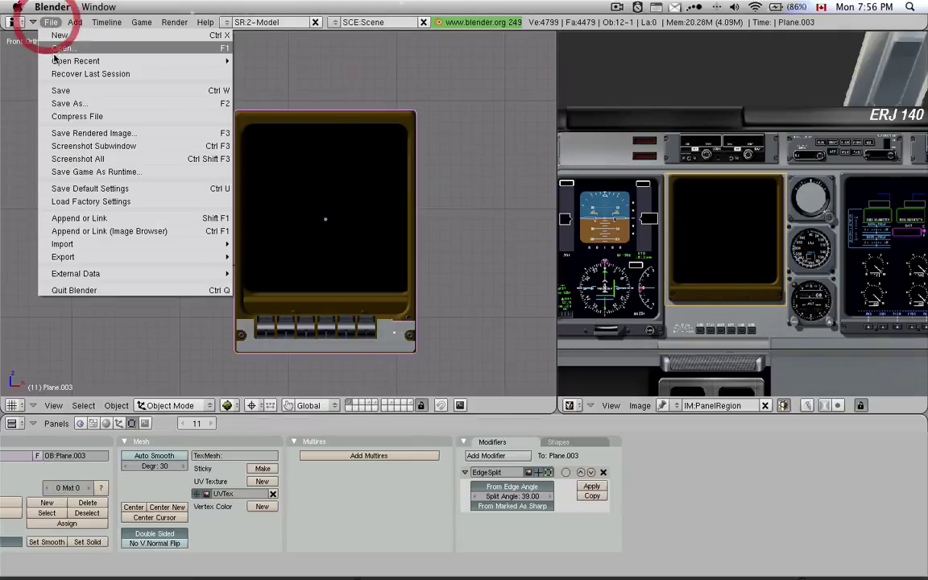
mouse_move(209, 256)
click(280, 530)
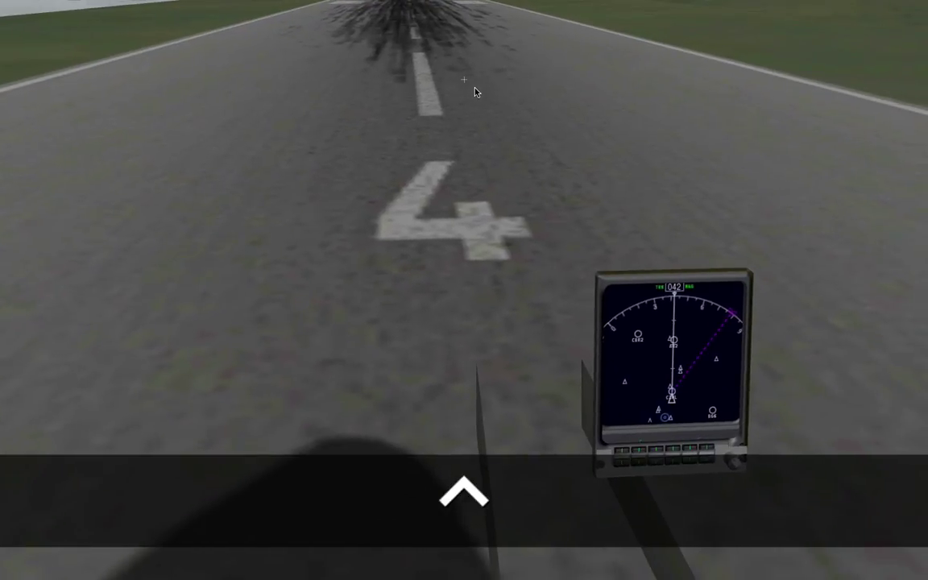
Move and turn the X-Plane cockpit camera close to the new moving-map display and its button row
key(Right)
key(Up)
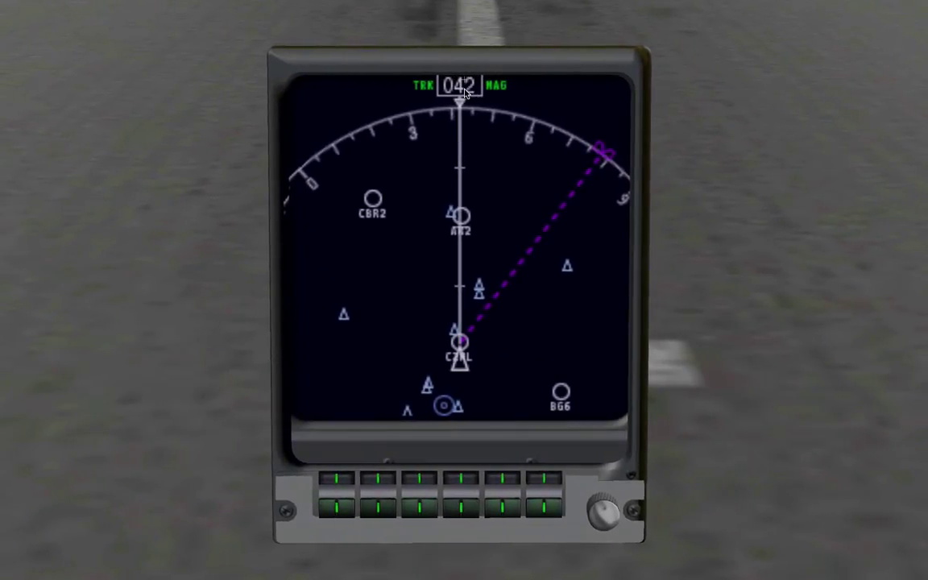
key(Down)
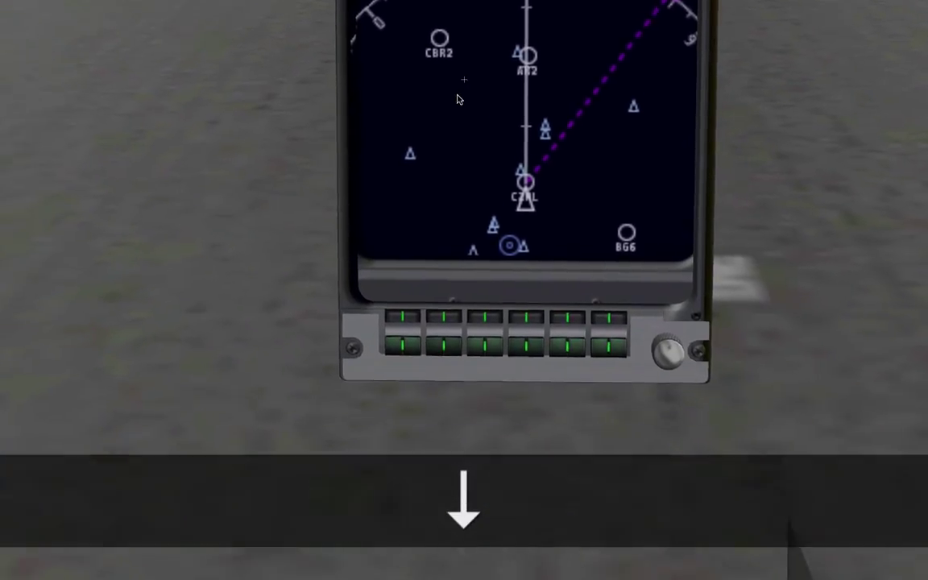
key(q)
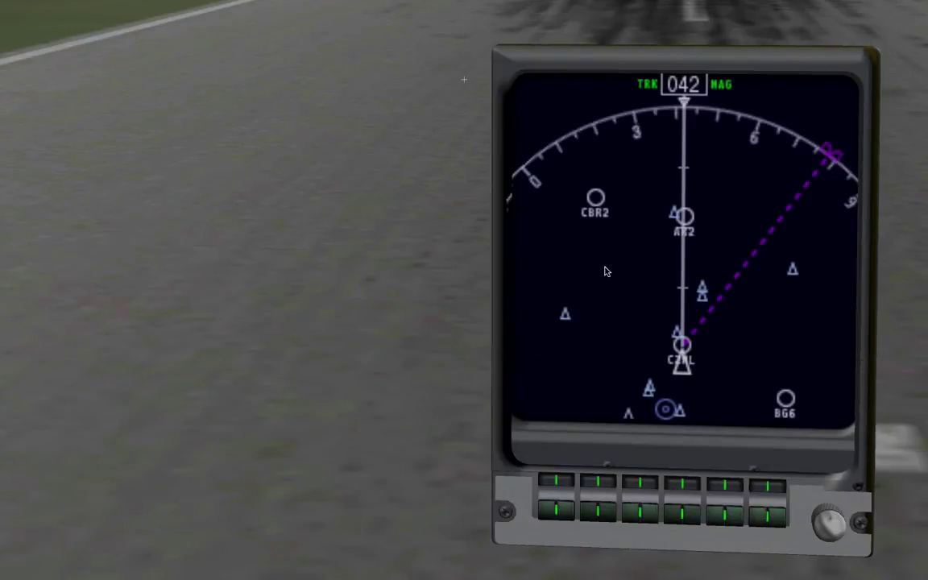
key(q)
key(e)
key(e)
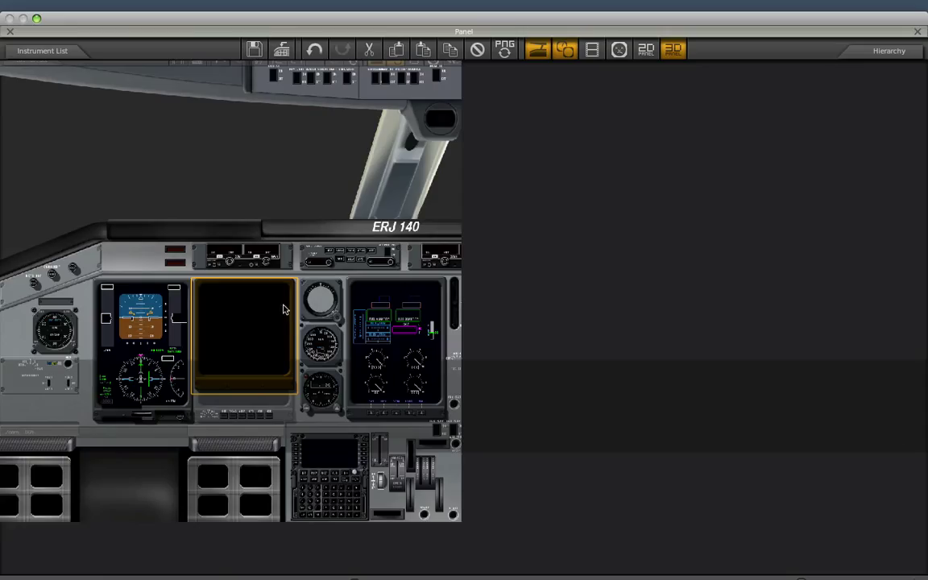
Reopen the Instrument List with the EFIS maps group collapsed and redraw the 3D cockpit panel
scroll(312, 384, up, 2)
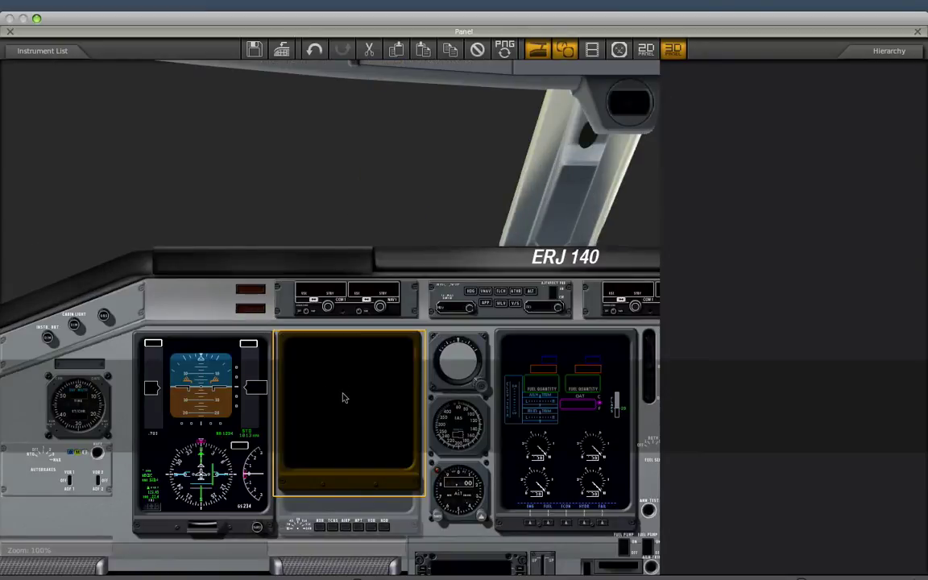
click(51, 53)
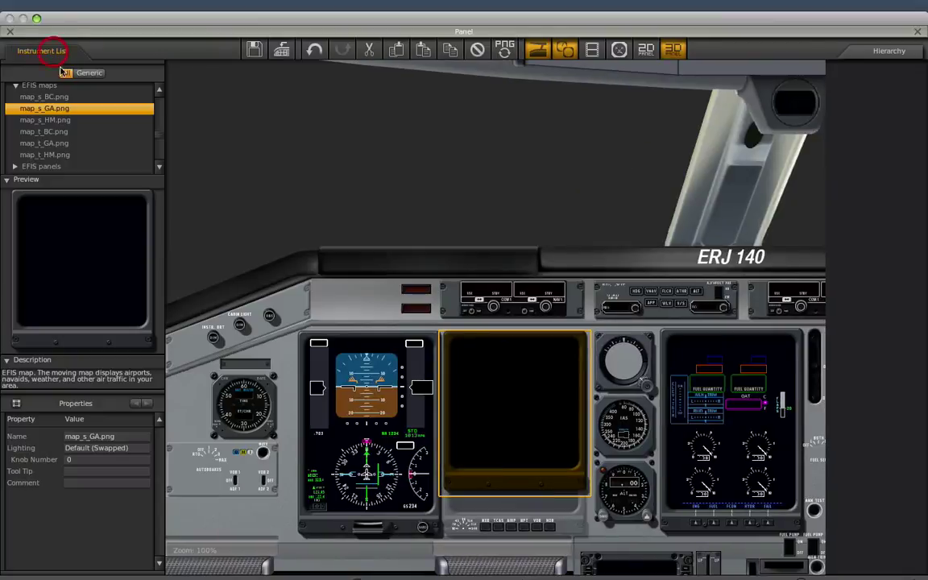
click(16, 86)
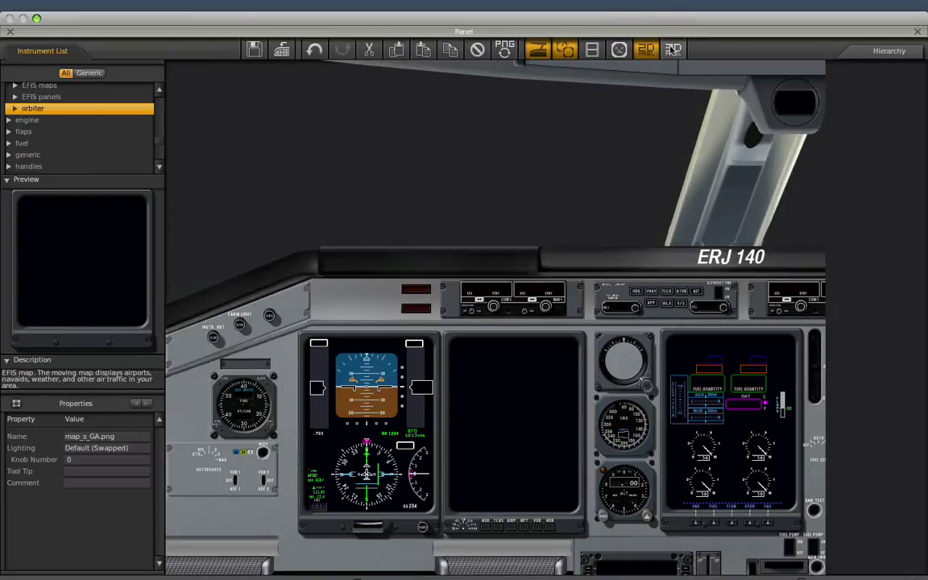
click(673, 49)
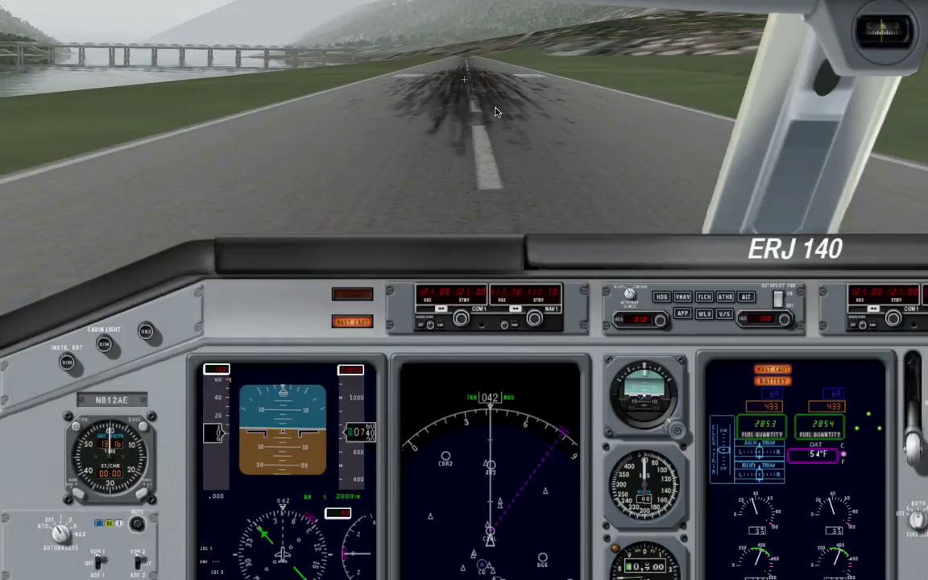
Bring up X-Plane's Aircraft > Open Aircraft dialog, then go back to Plane-Maker
click(83, 5)
click(83, 17)
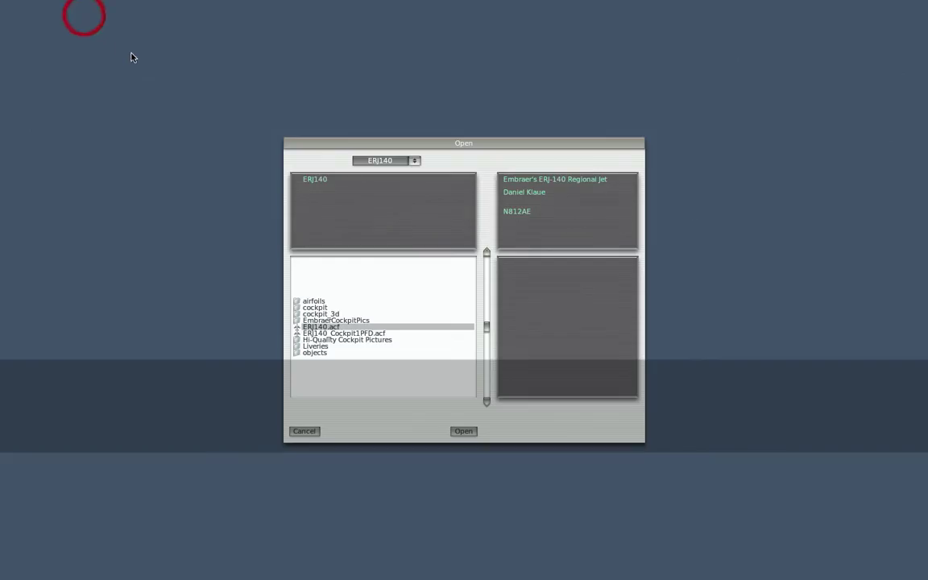
key(super+Tab)
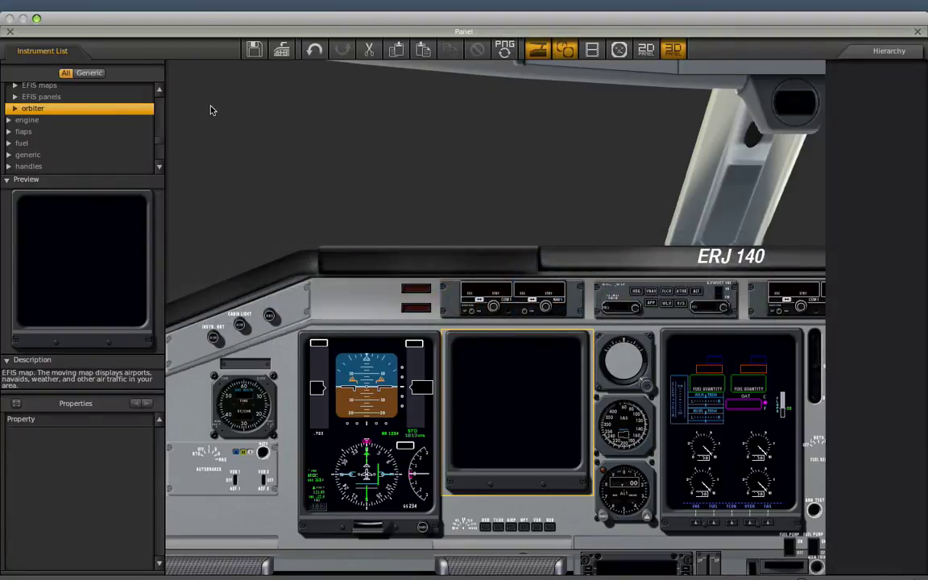
Add the dig_batt_amps.png digital readout from engine > engine number onto the 3D panel above the glareshield
click(646, 49)
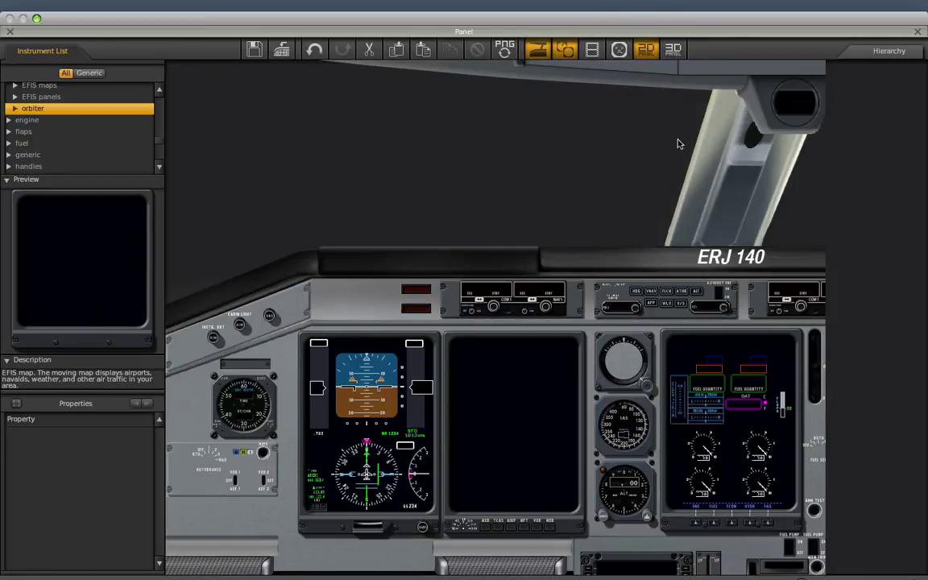
click(672, 49)
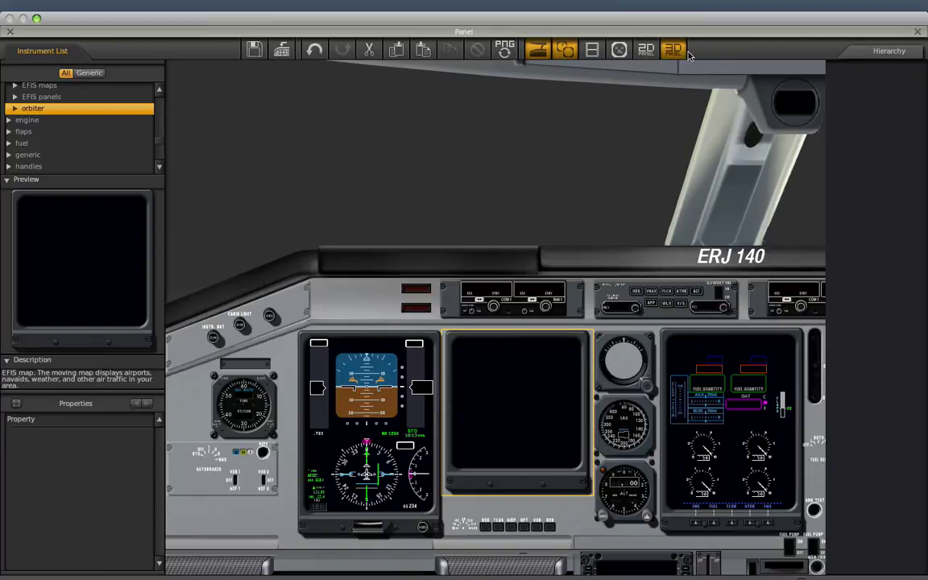
click(13, 119)
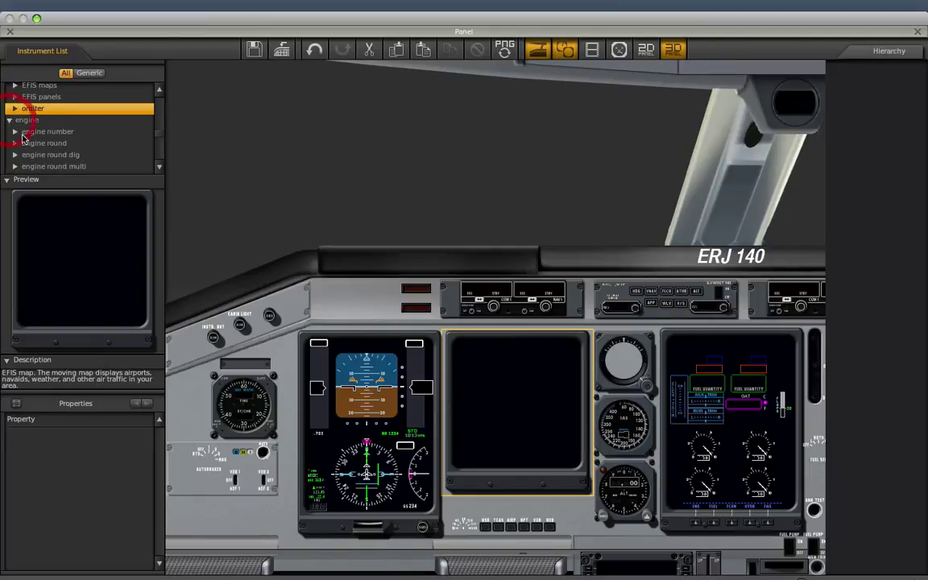
click(15, 131)
drag(50, 142, 292, 141)
click(673, 49)
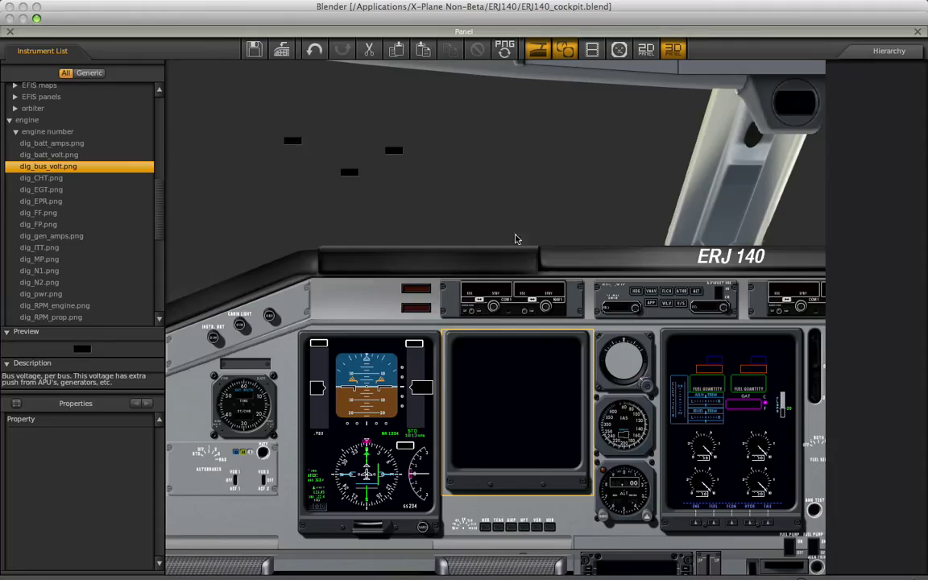
Marquee-select and delete the three small digital readouts, leaving no instruments selected
drag(240, 89, 465, 210)
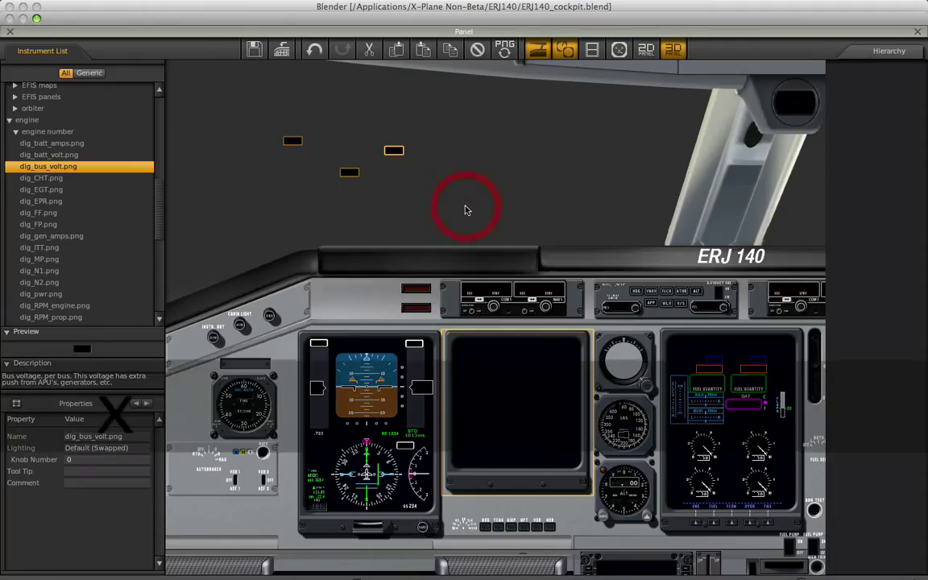
click(506, 200)
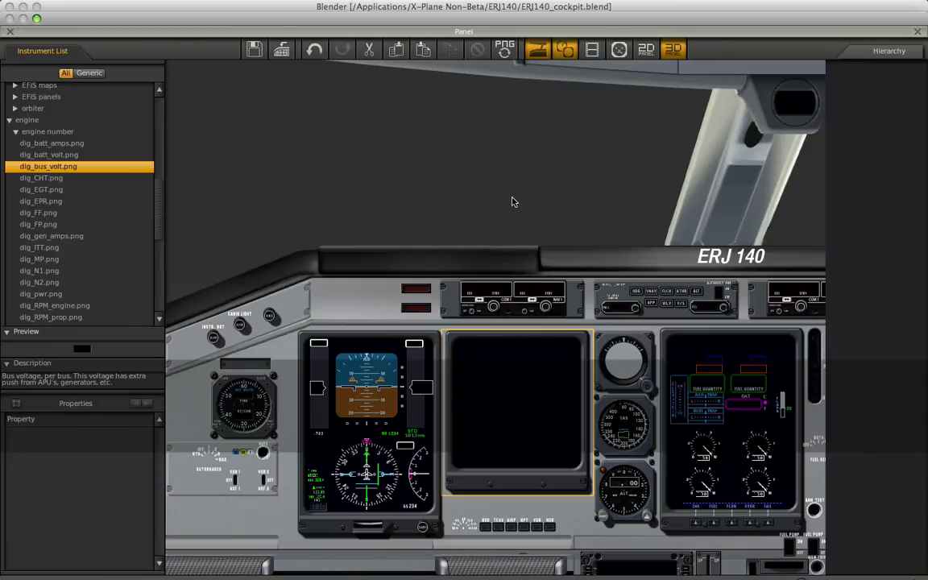
click(647, 50)
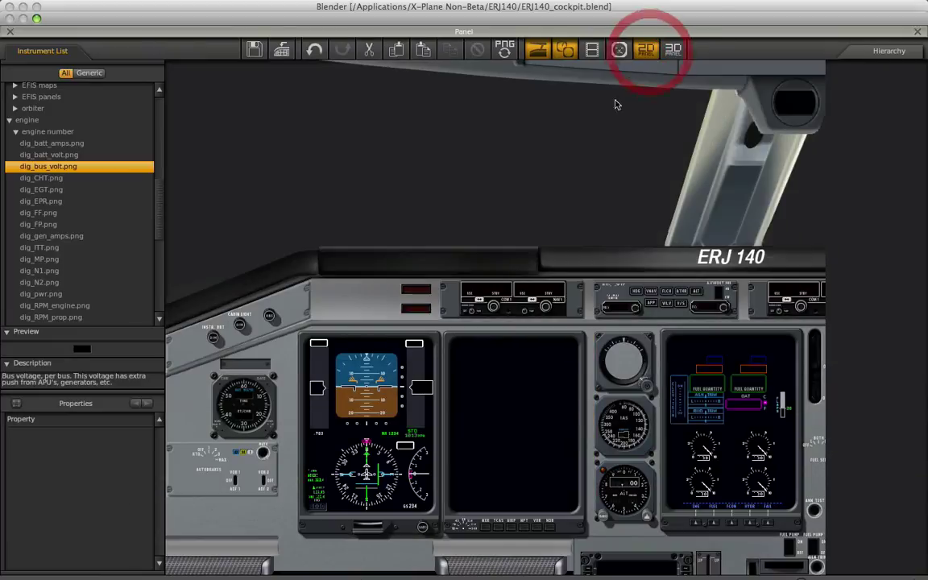
click(673, 49)
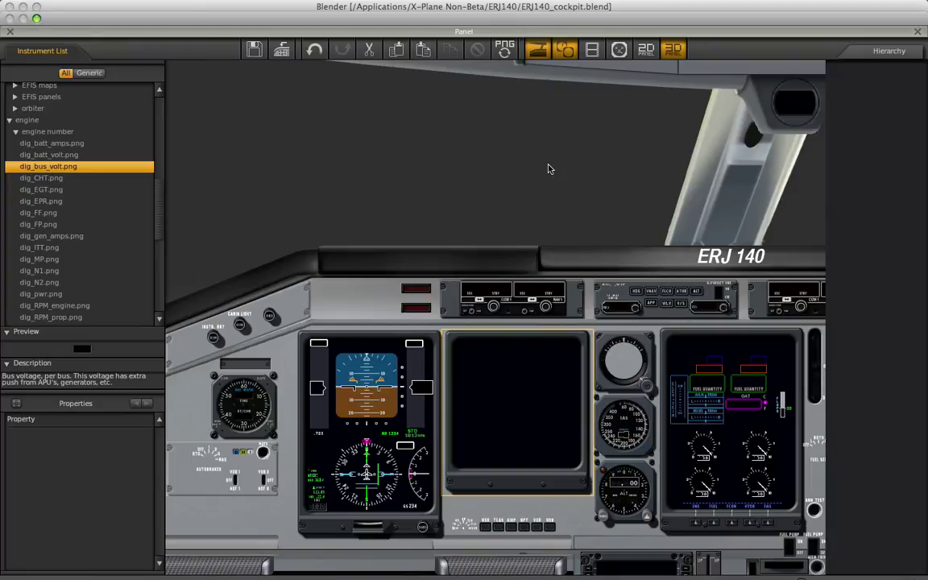
key(a)
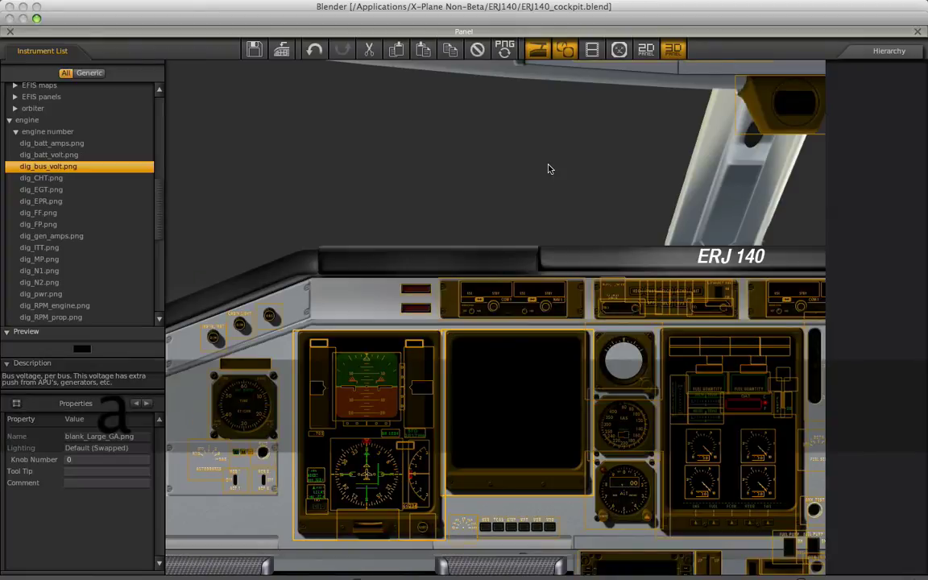
key(a)
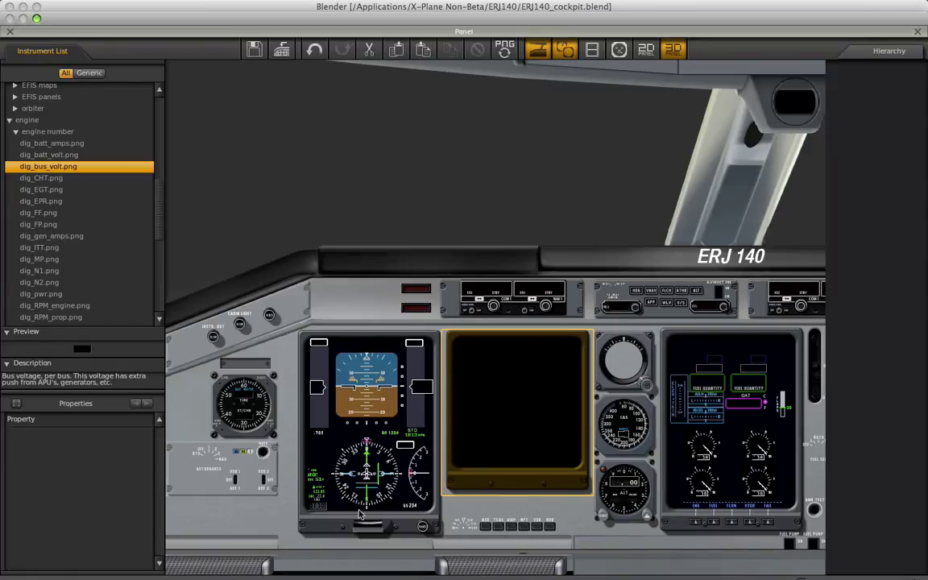
Copy all 2D panel instruments and paste them into the 3D panel, then clear the selection
click(645, 50)
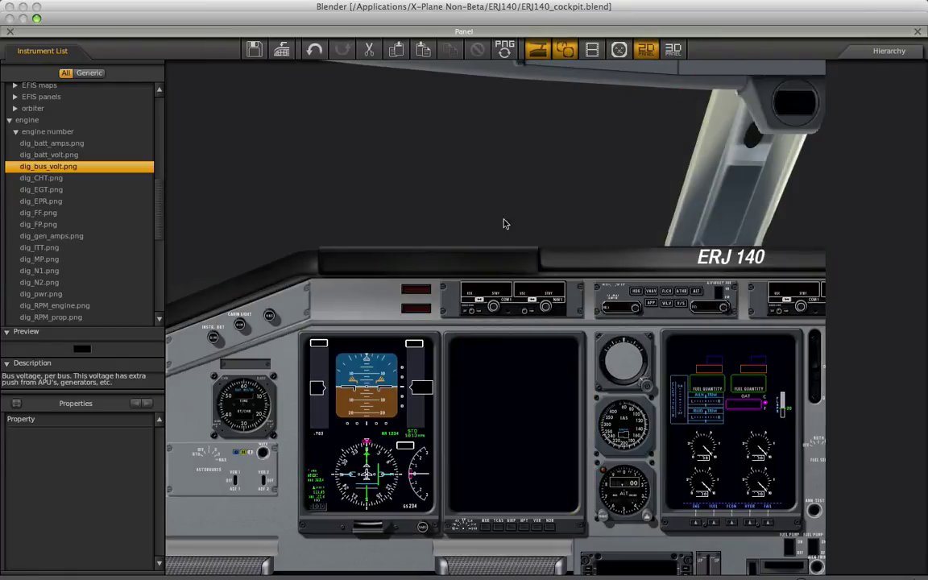
key(a)
click(395, 50)
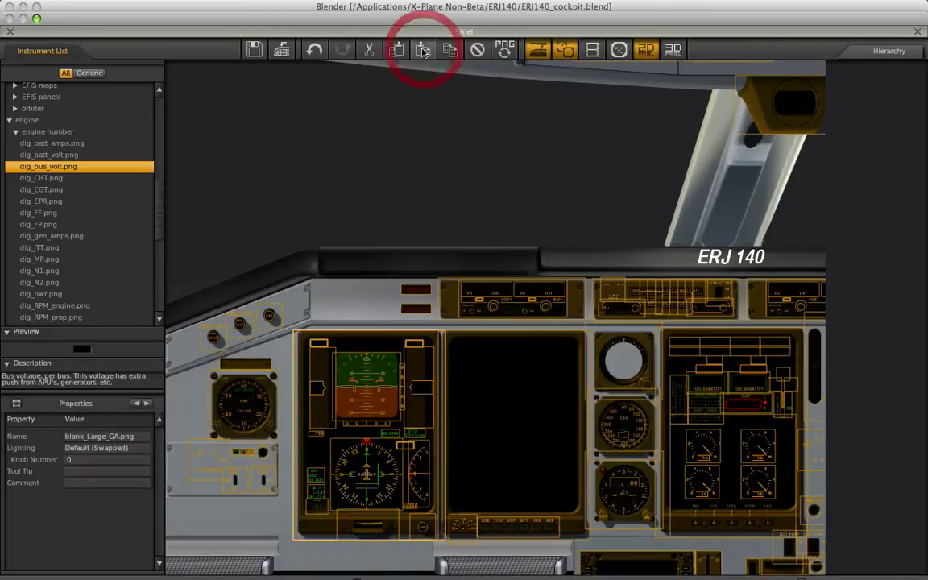
click(672, 49)
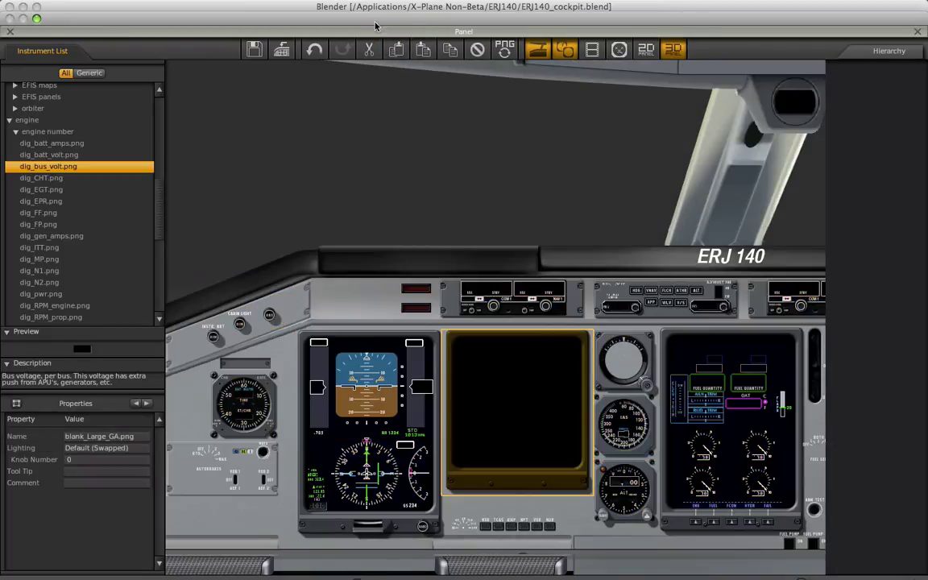
click(424, 48)
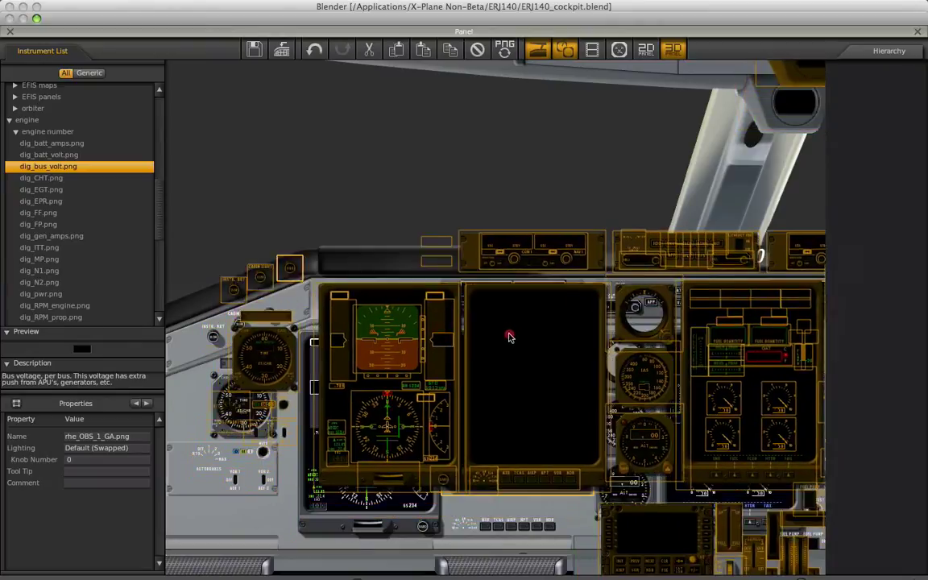
key(a)
key(a)
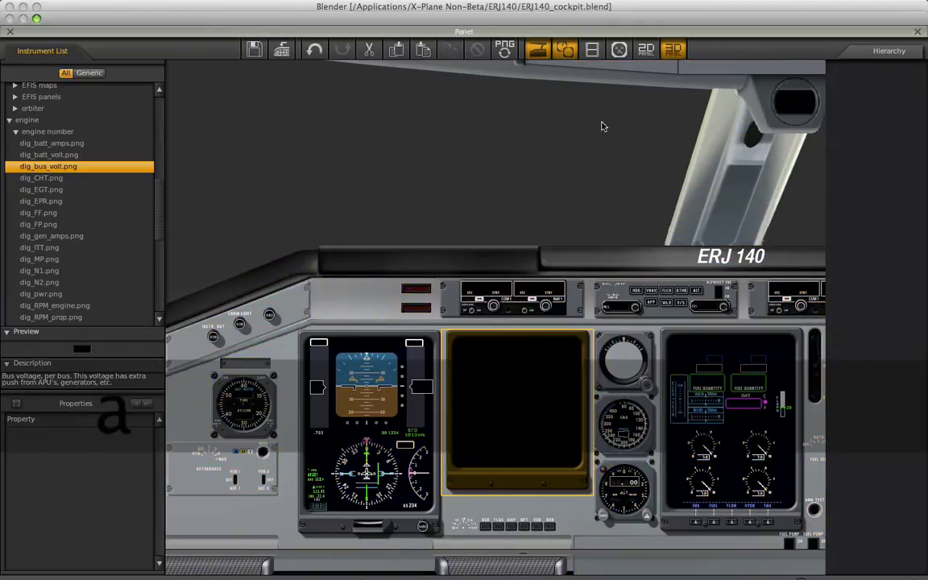
Copy the 2D panel's centre map display into the 3D panel and nudge it slightly right
click(645, 49)
click(477, 370)
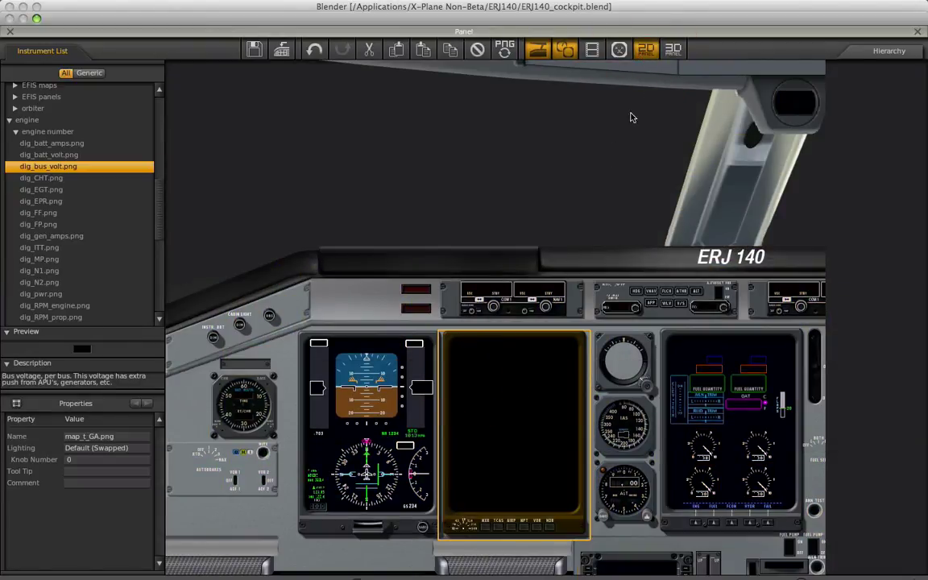
click(396, 49)
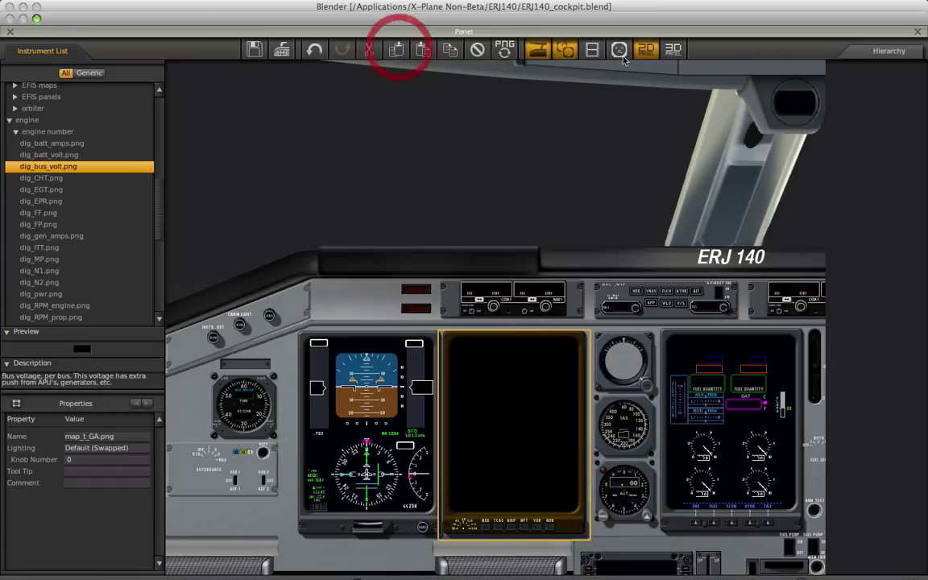
click(673, 49)
click(432, 45)
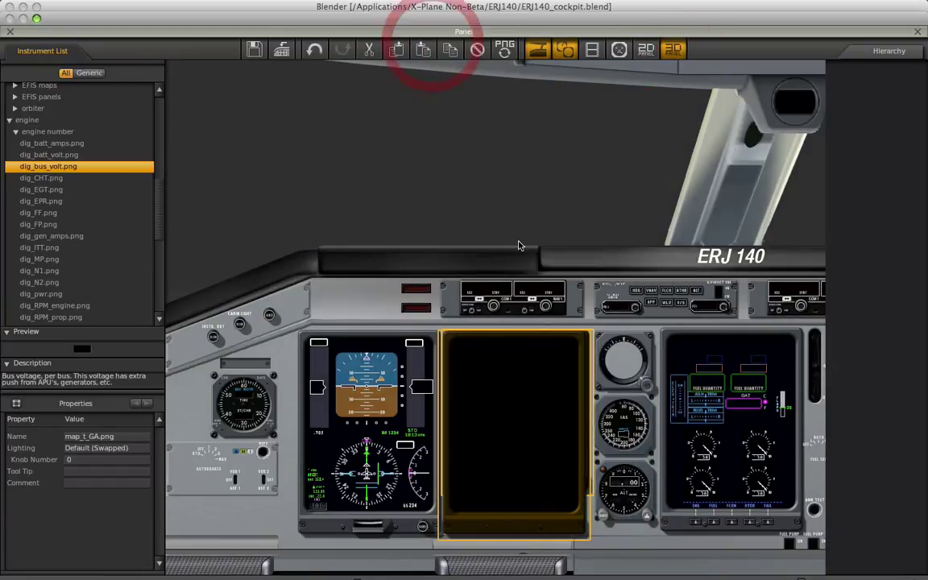
key(Right)
key(Right)
key(Right)
key(Right)
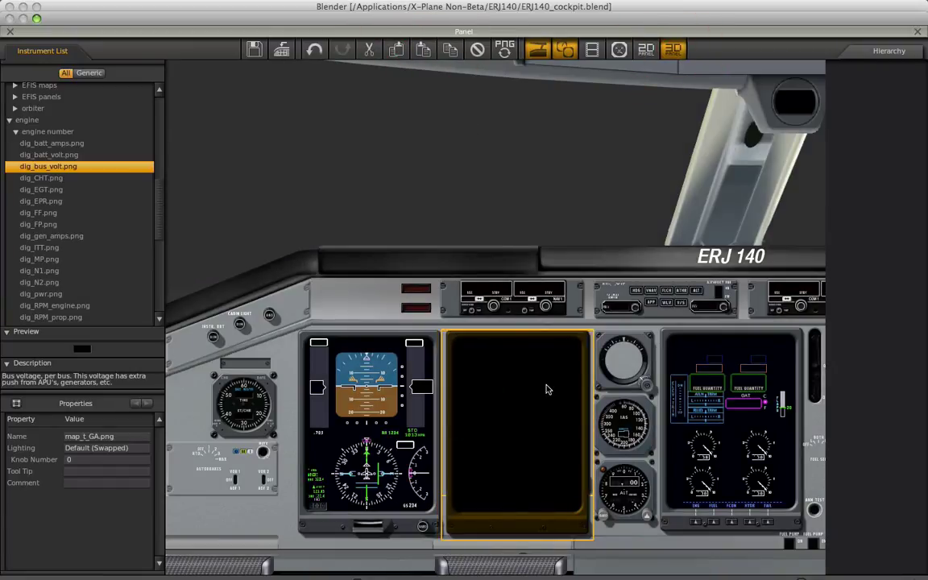
Delete the pasted map display from the 3D panel and compare the 3D panel against the 2D panel
key(Delete)
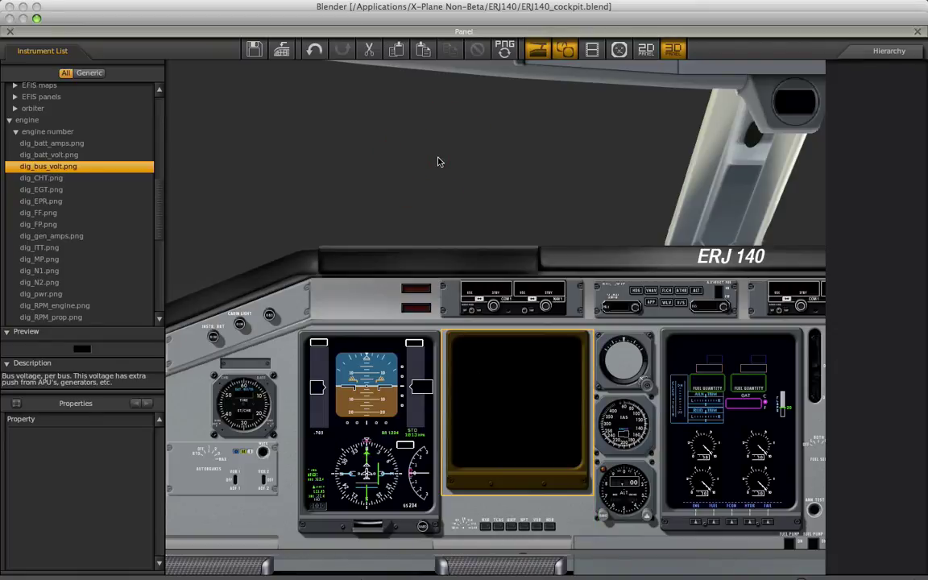
click(645, 49)
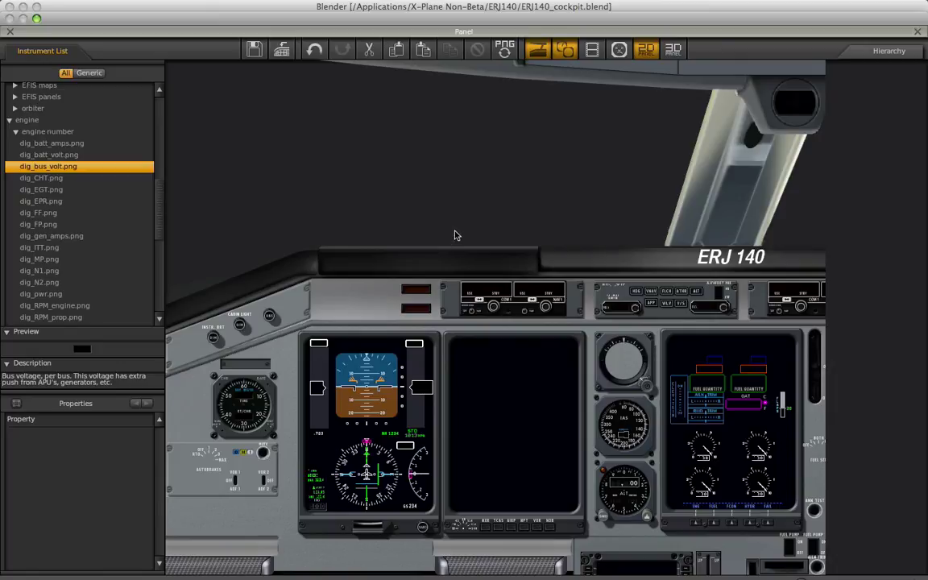
click(672, 49)
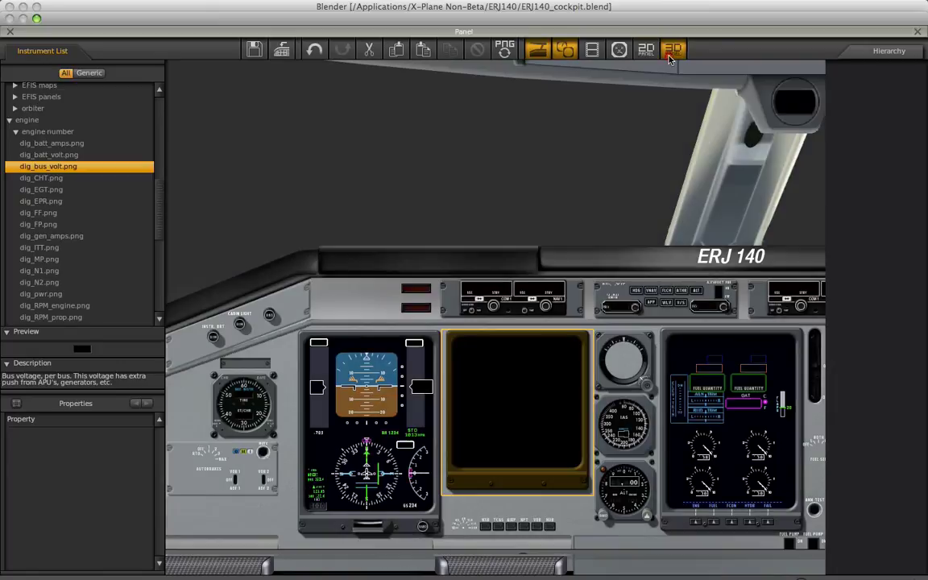
key(super+Tab)
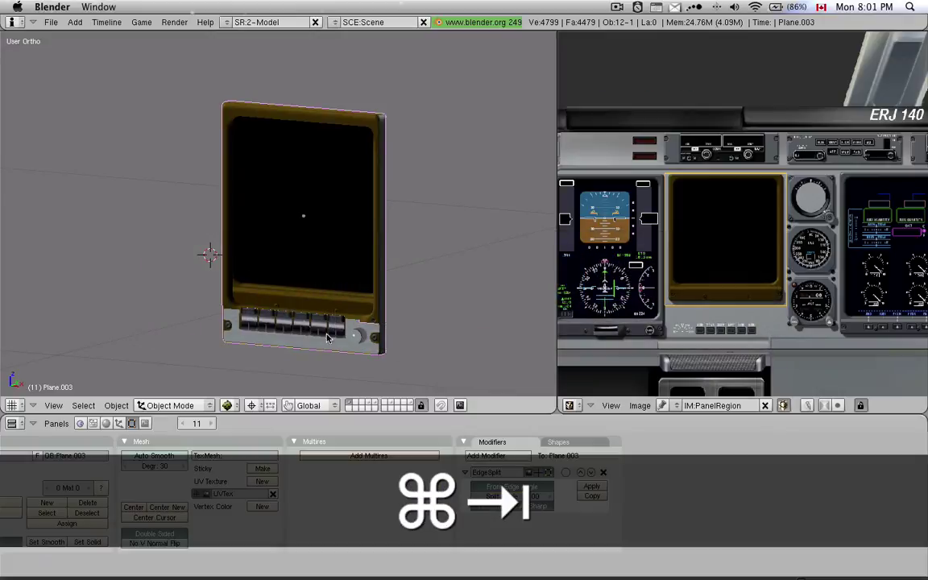
Zoom into the cockpit's centre display unit to inspect its bezel and keypad button row in wireframe
key(KP_Divide)
scroll(394, 288, up, 4)
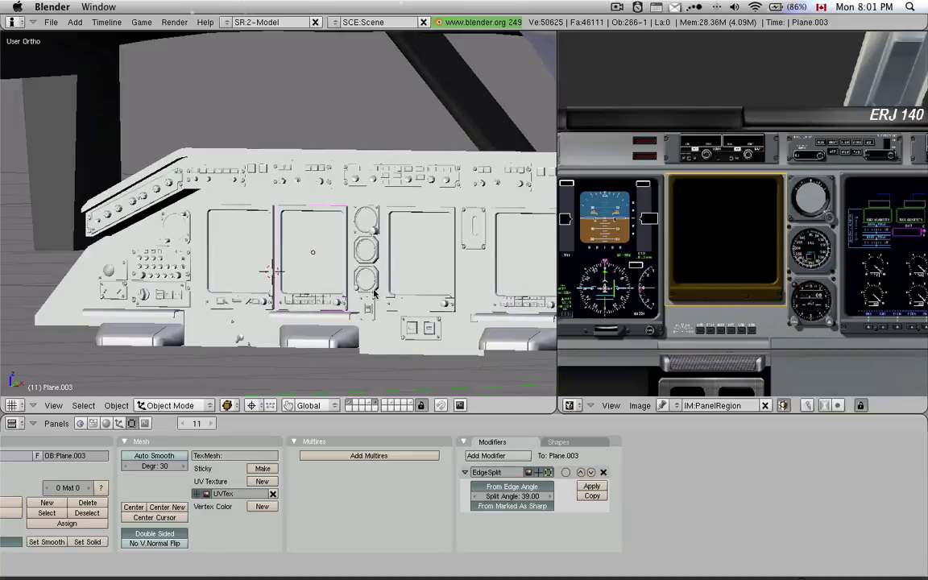
scroll(336, 272, up, 1)
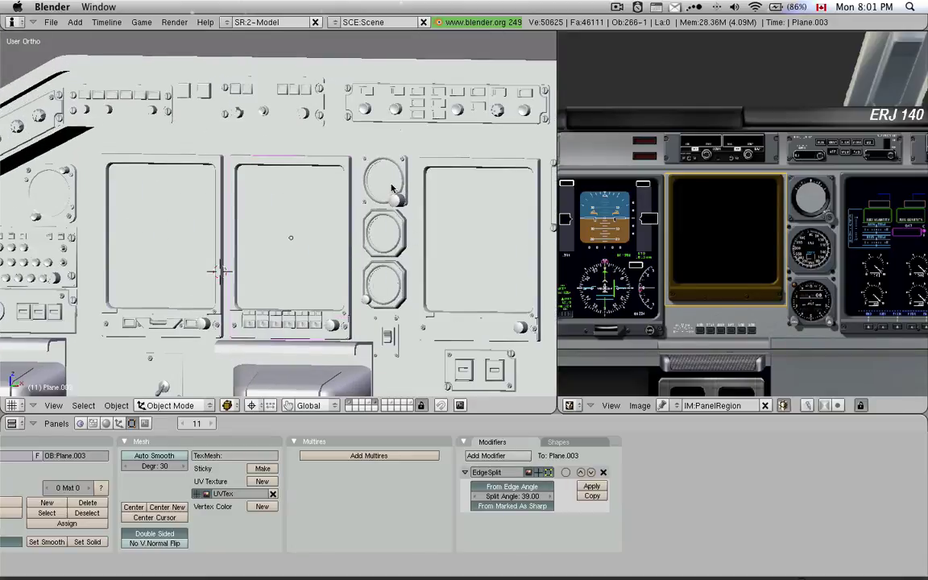
scroll(392, 188, up, 2)
key(Tab)
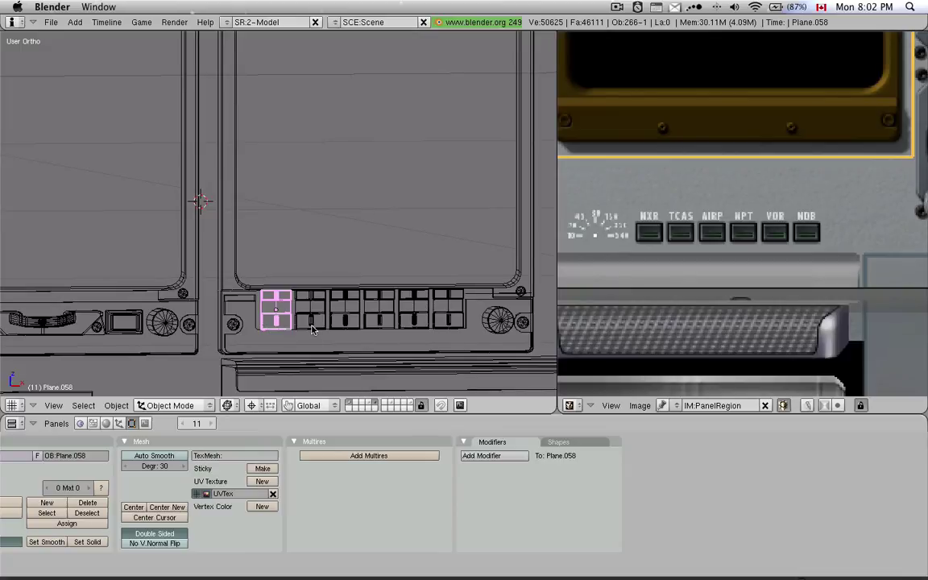
scroll(344, 242, down, 3)
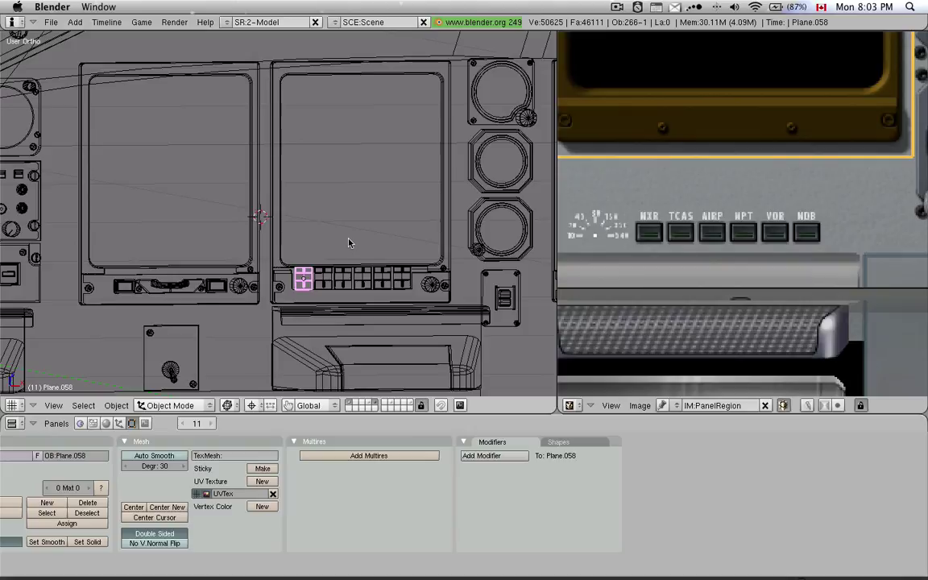
middle_drag(347, 242, 302, 238)
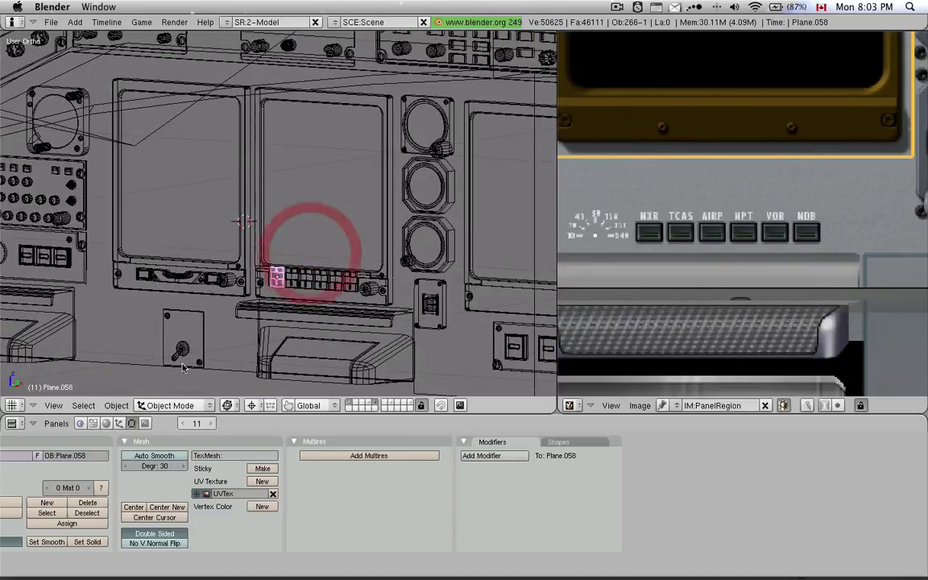
right_click(177, 360)
right_click(176, 358)
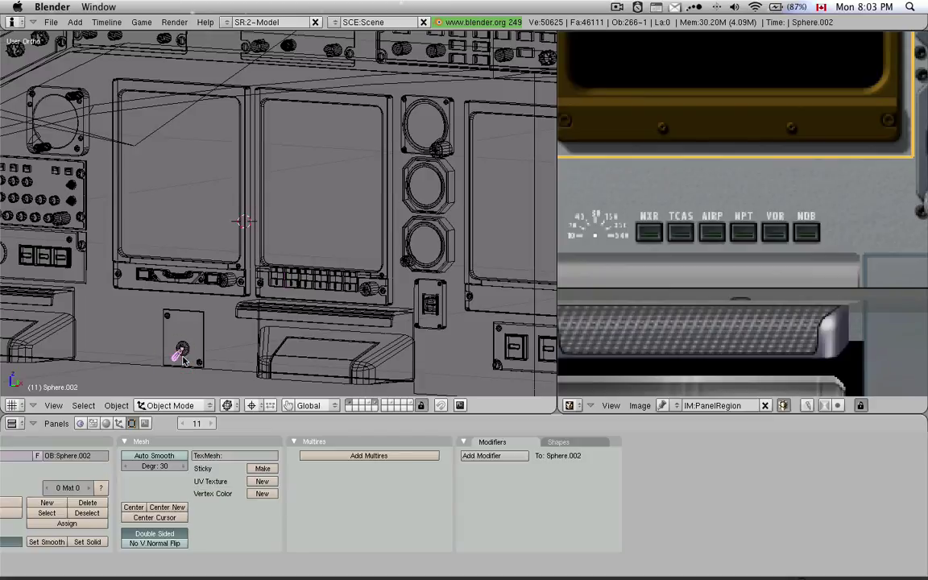
scroll(179, 372, up, 6)
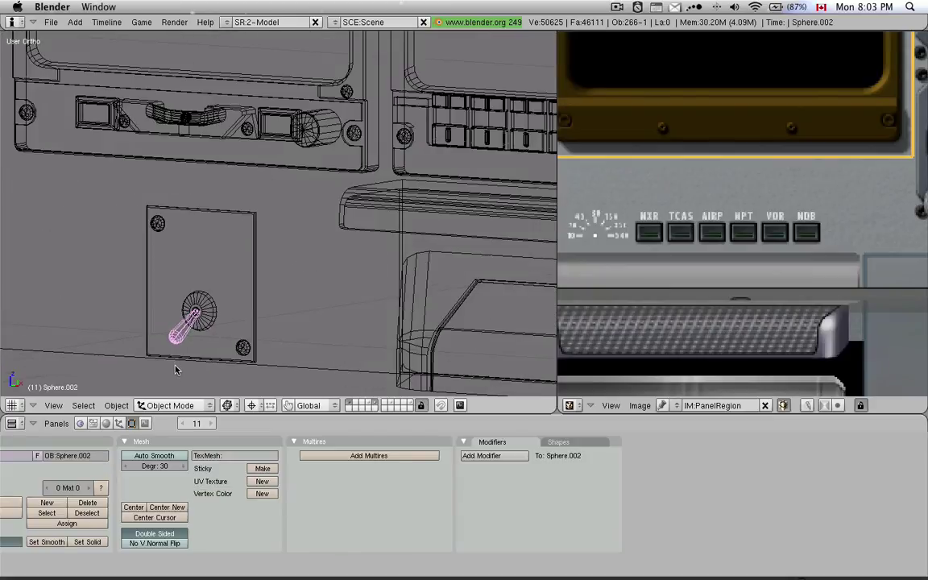
middle_drag(200, 348, 224, 350)
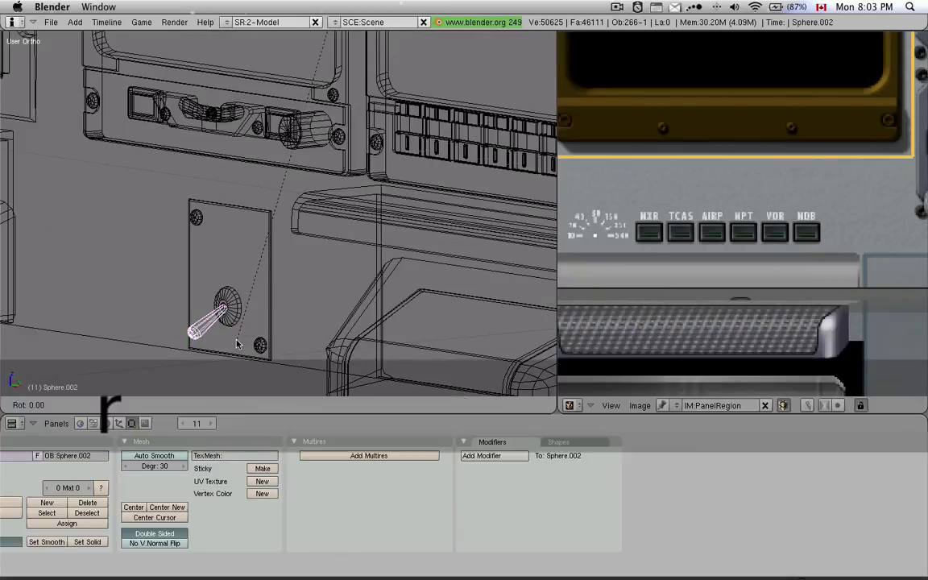
key(r)
key(x)
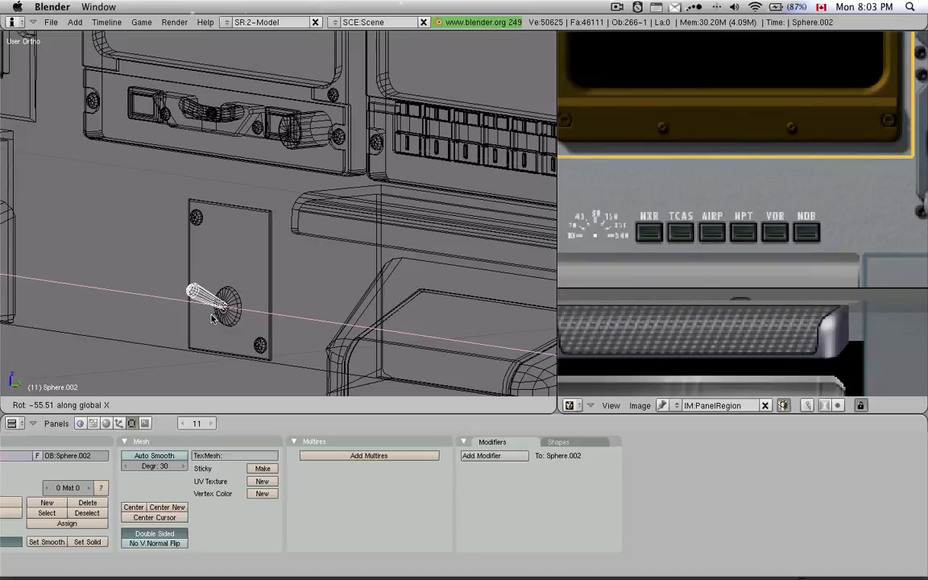
key(Escape)
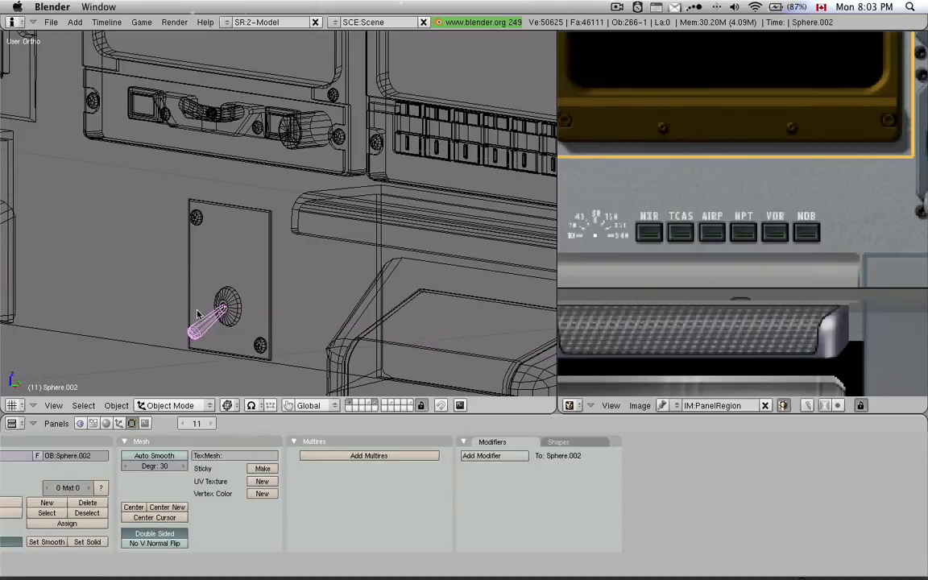
scroll(197, 314, down, 8)
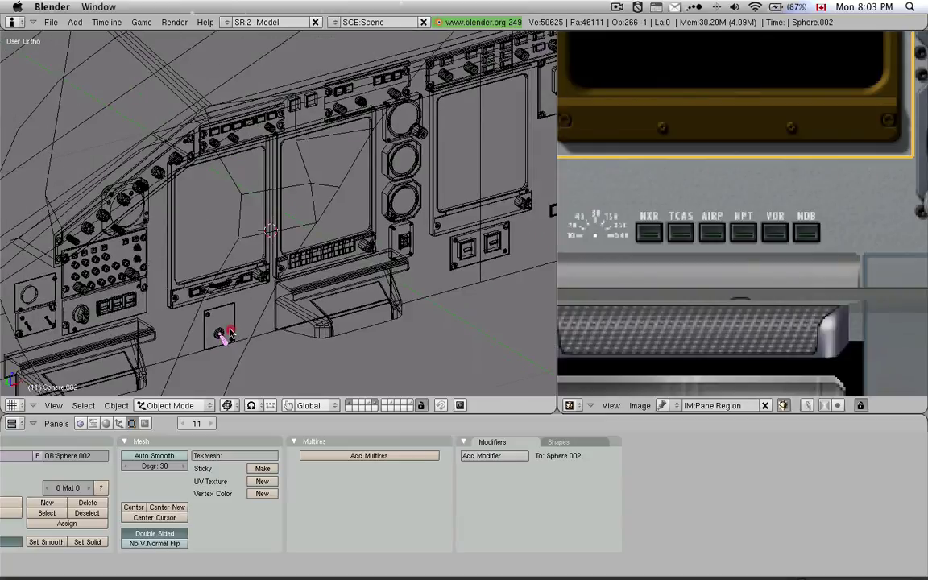
middle_drag(229, 334, 317, 324)
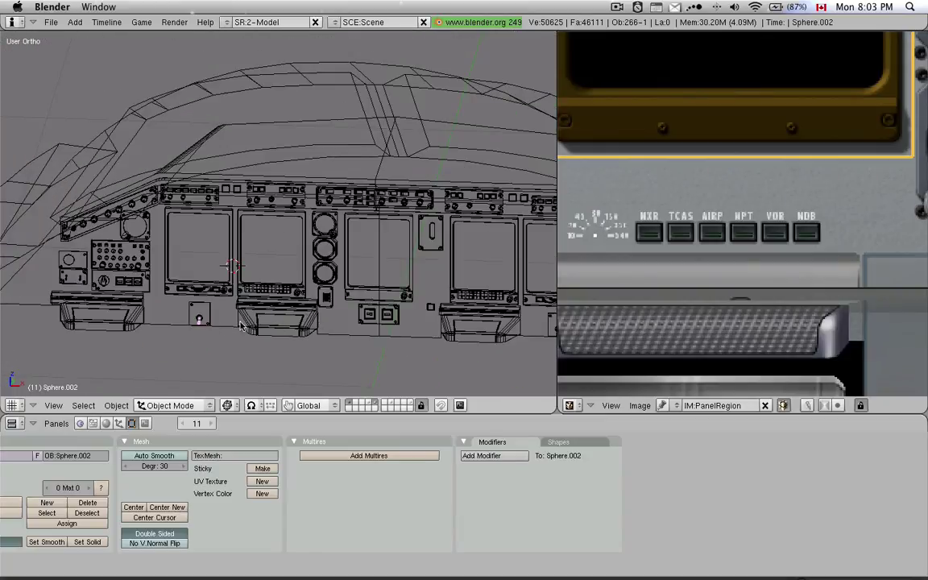
mouse_move(240, 324)
middle_down()
mouse_move(203, 321)
mouse_move(294, 308)
mouse_move(275, 301)
middle_up()
key(d)
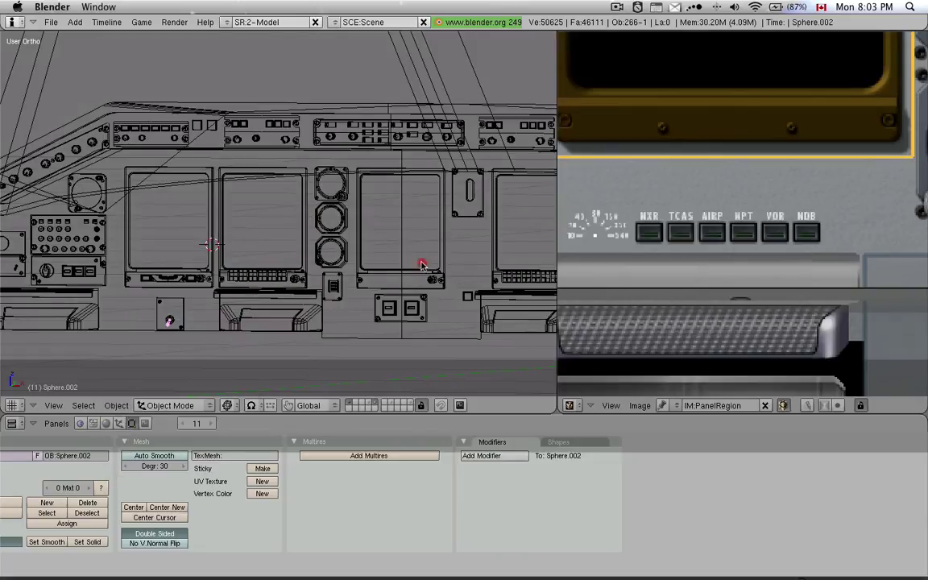
middle_drag(420, 265, 370, 236)
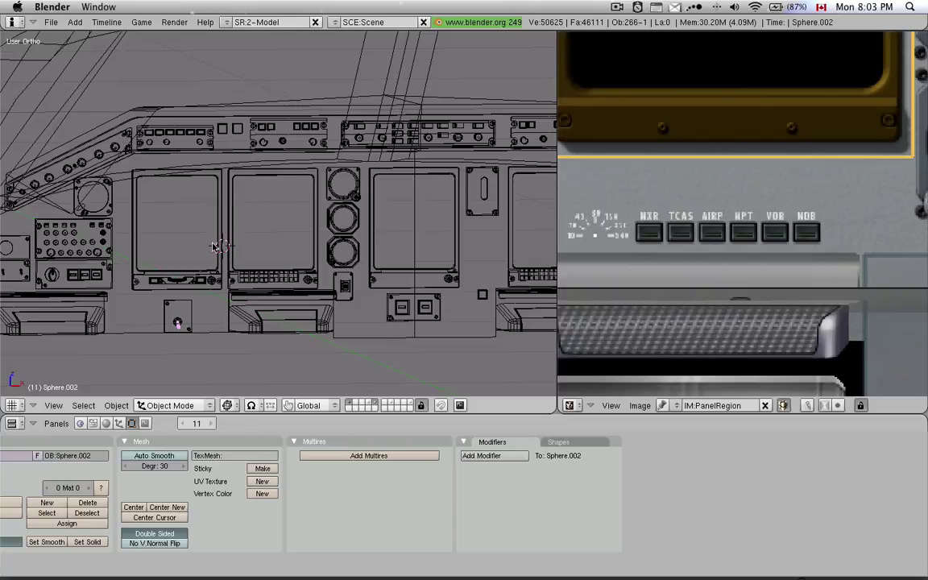
middle_drag(213, 244, 299, 260)
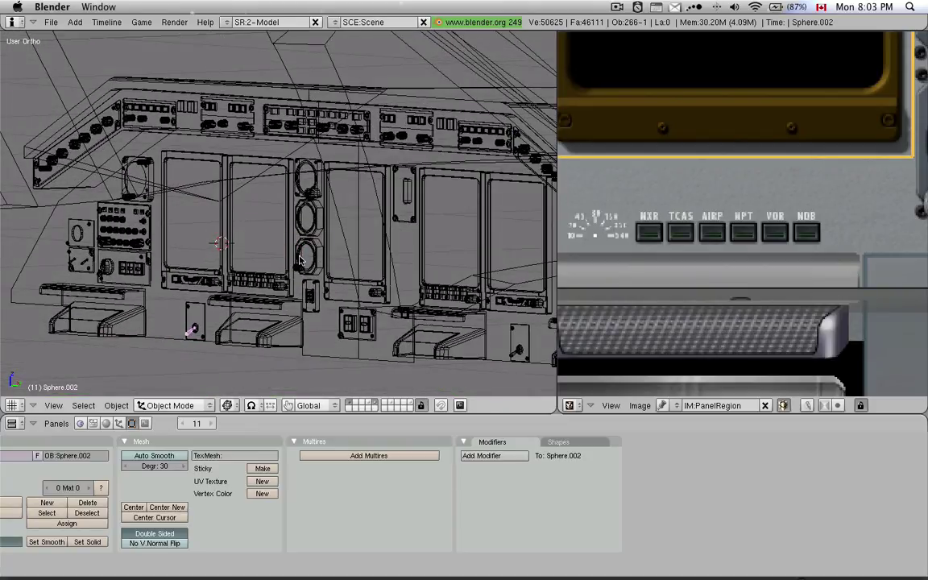
scroll(271, 233, up, 1)
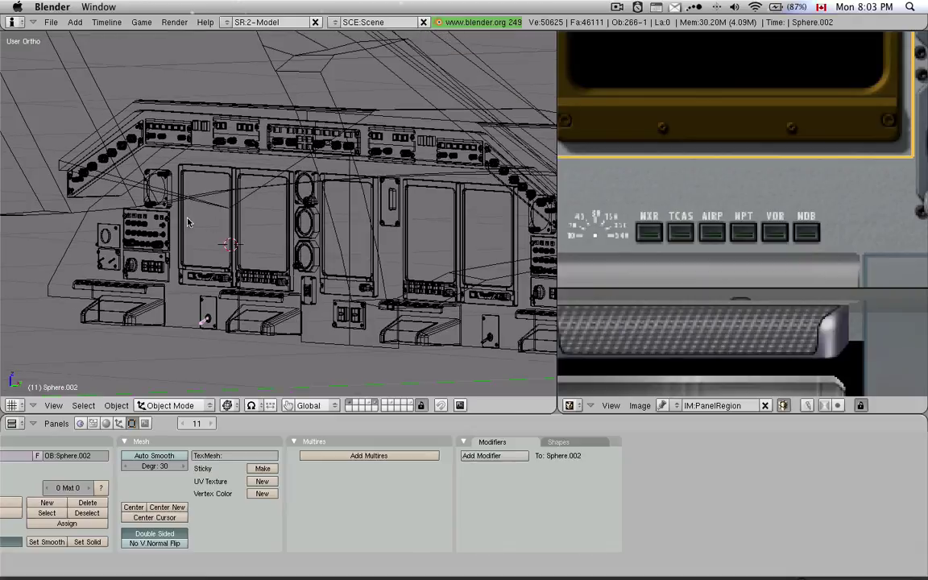
middle_drag(170, 200, 272, 231)
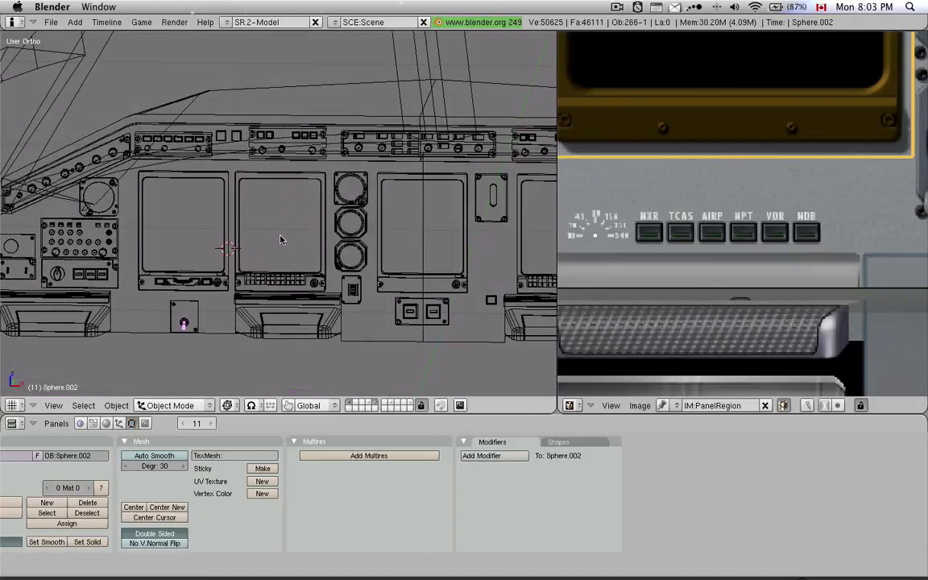